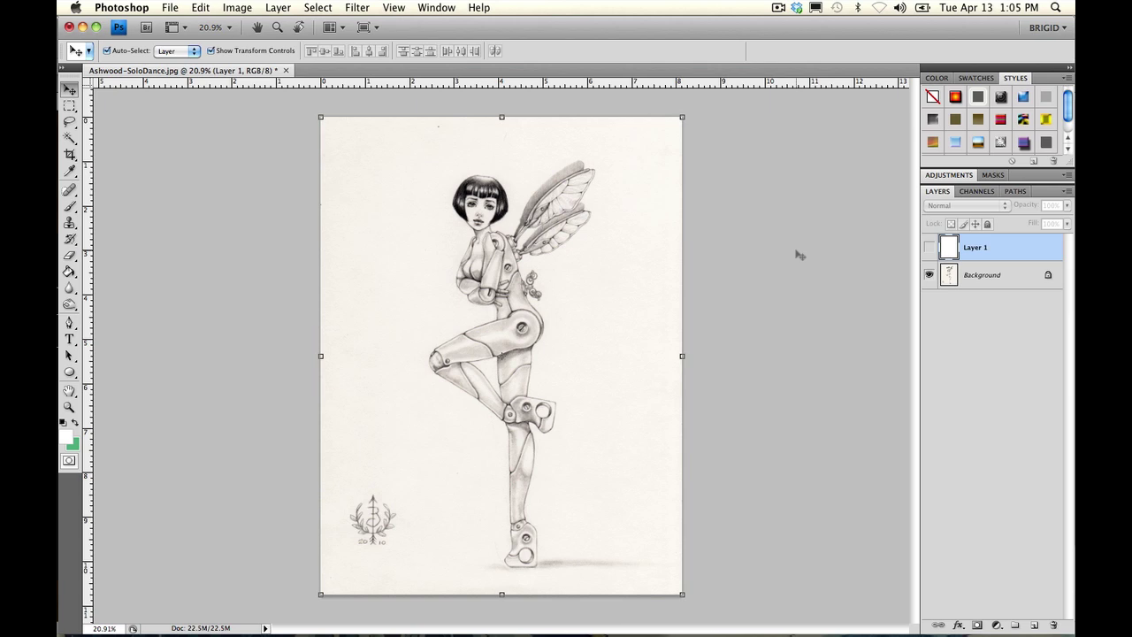
- Duplicate the Background layer, move Background copy above Layer 1, and hide the original Background
key("super+0")
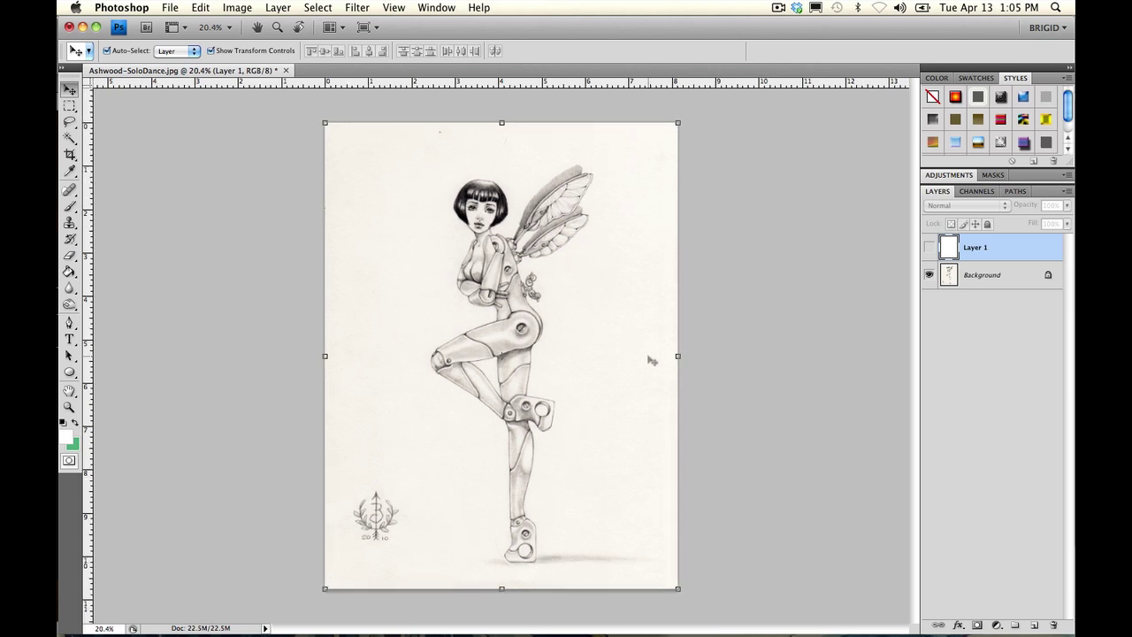
key("super+0")
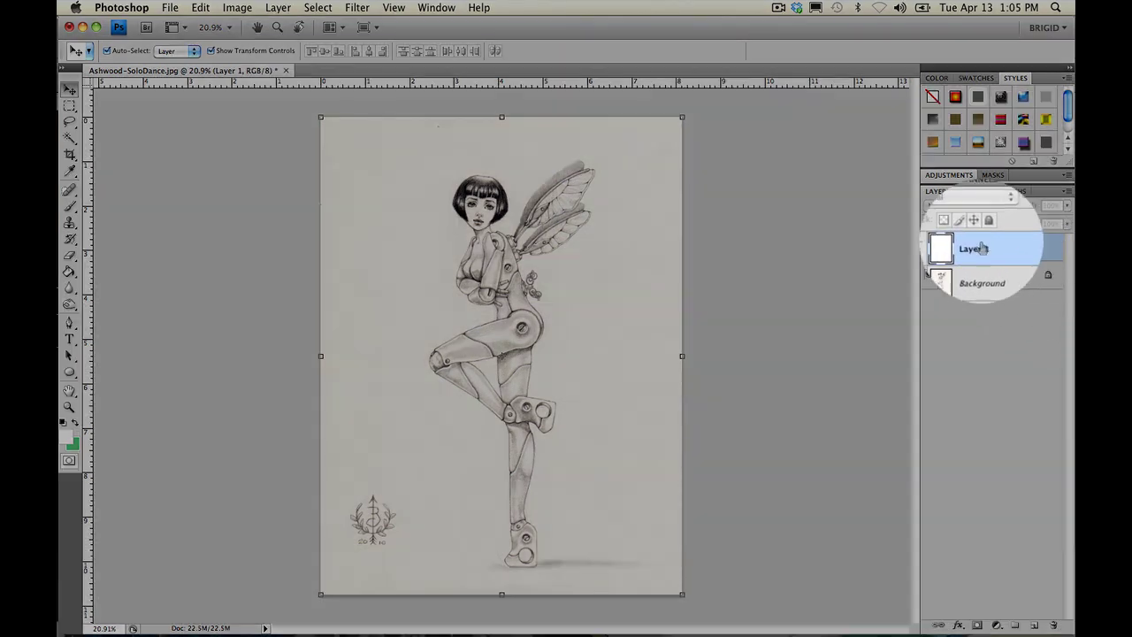
left_click(982, 285)
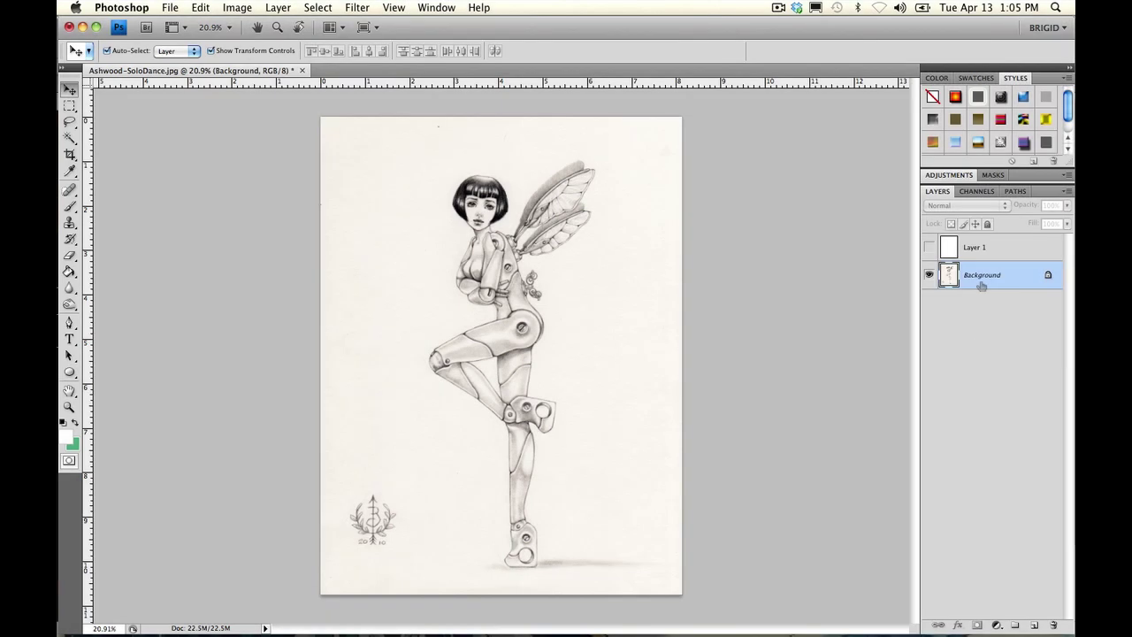
right_click(981, 279)
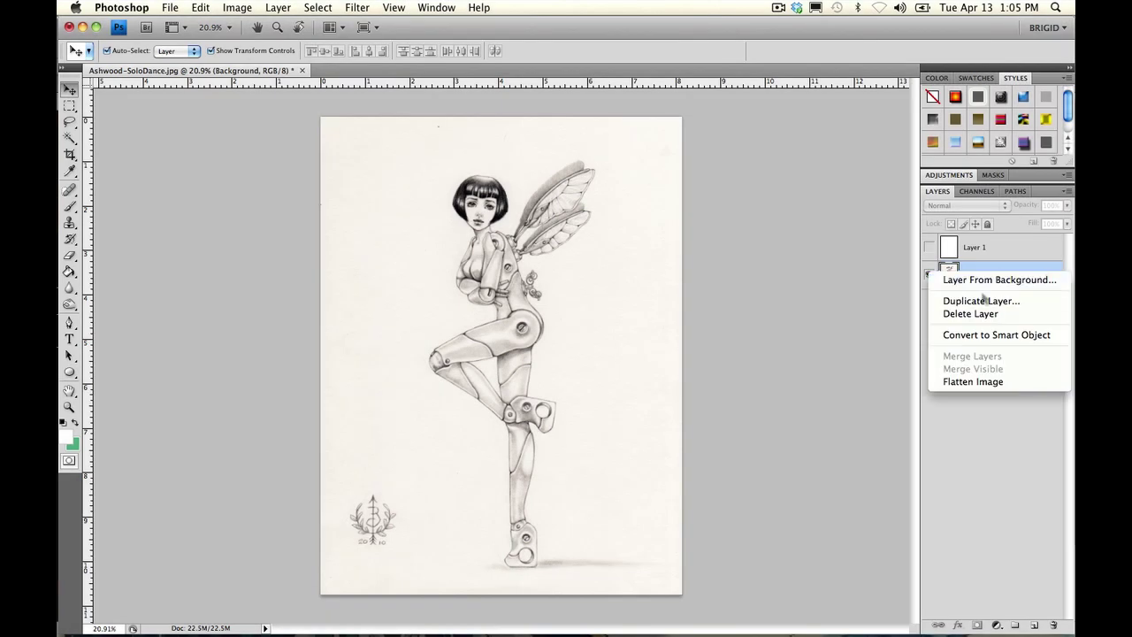
left_click(977, 299)
left_click(716, 196)
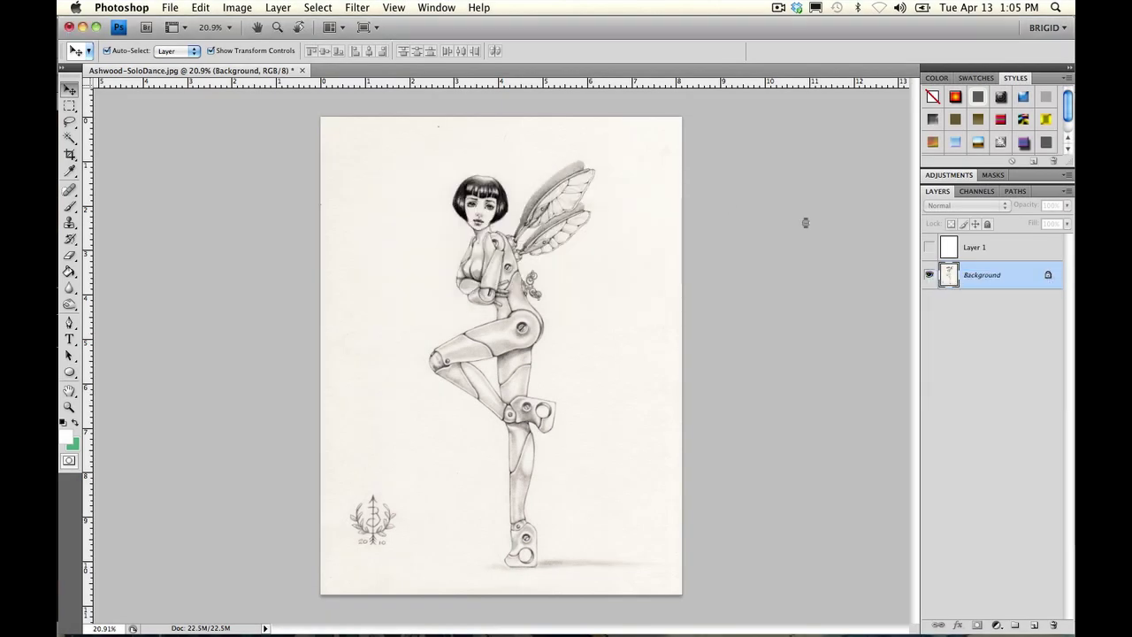
left_click_drag(991, 248, 991, 239)
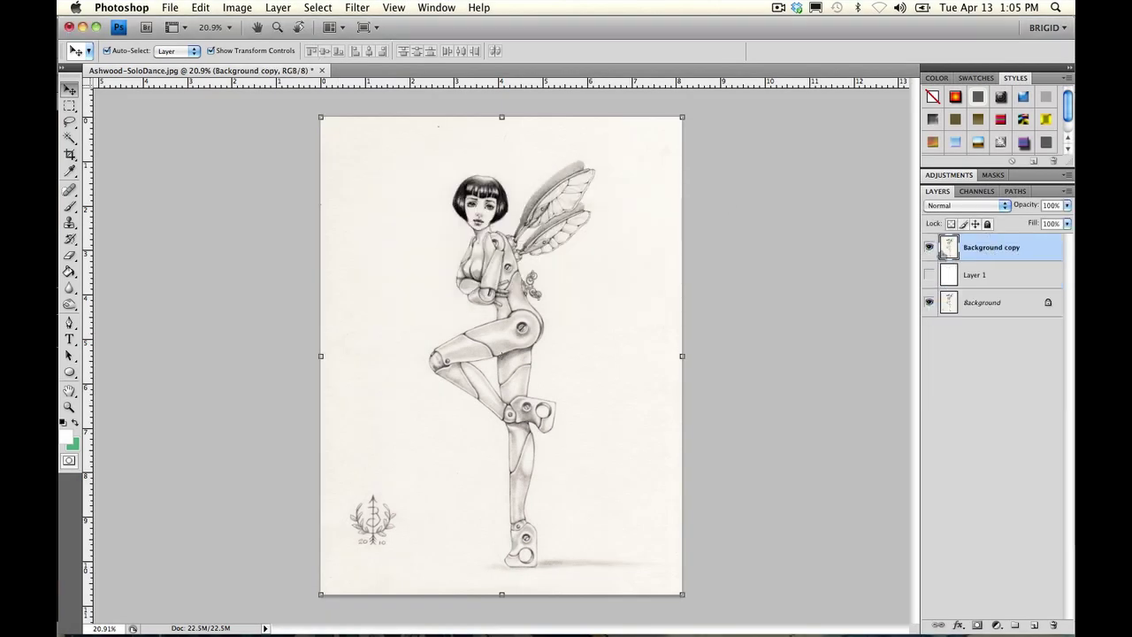
left_click(929, 303)
- In the Channels panel, Cmd-click the RGB channel to load the drawing's luminosity as a selection
left_click(976, 191)
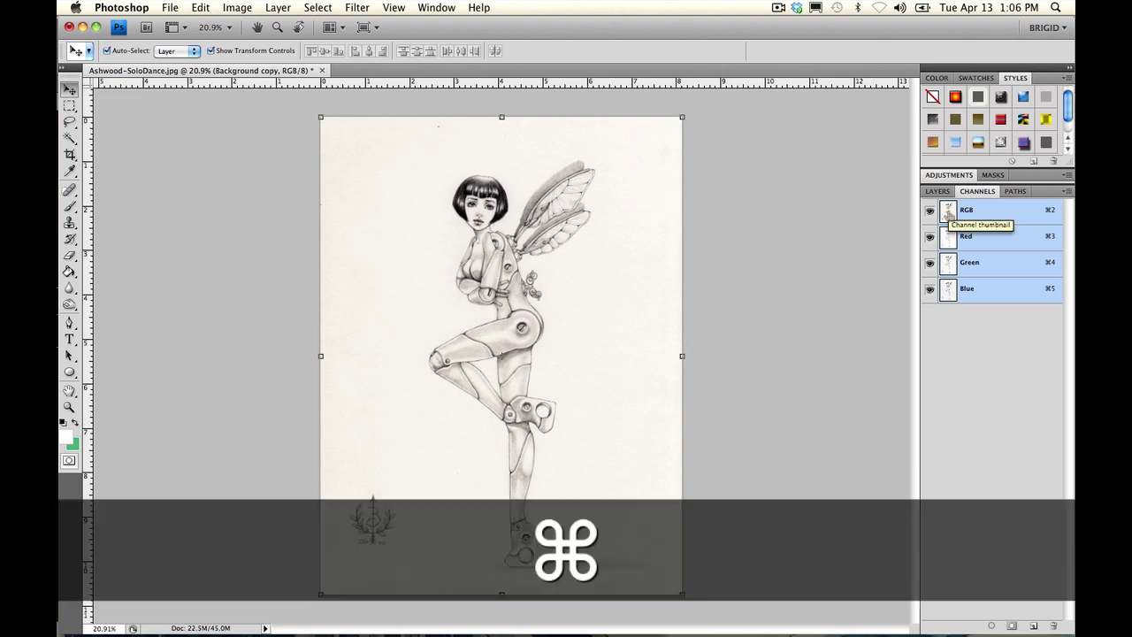
left_click(947, 212, "super")
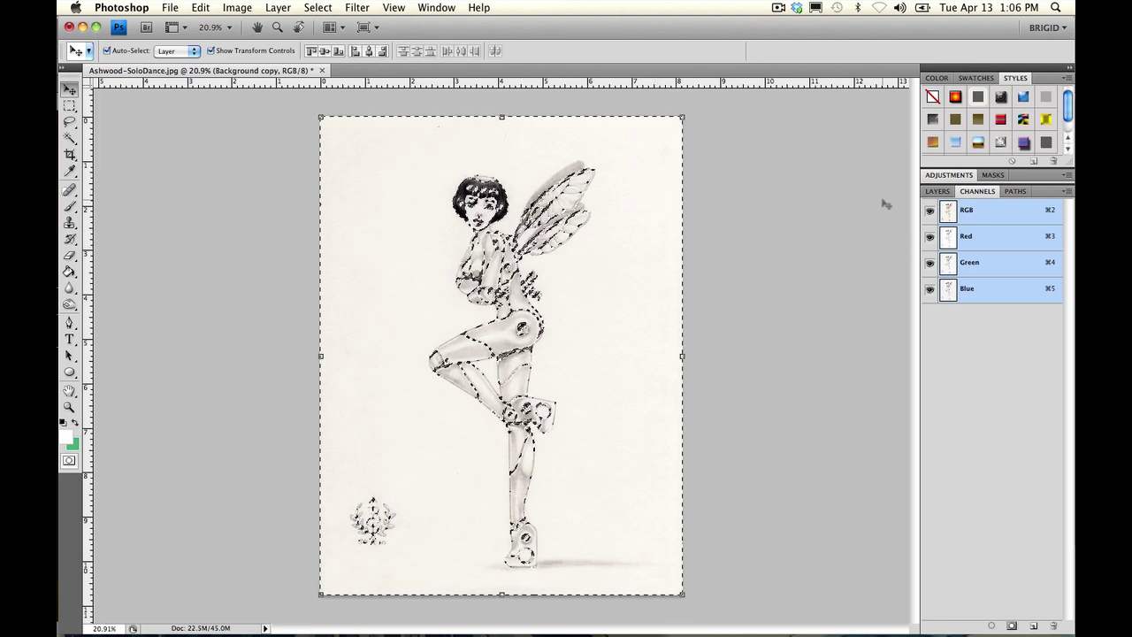
- Invert the selection onto the dark pencil lines and add a new empty Layer 2
left_click(938, 191)
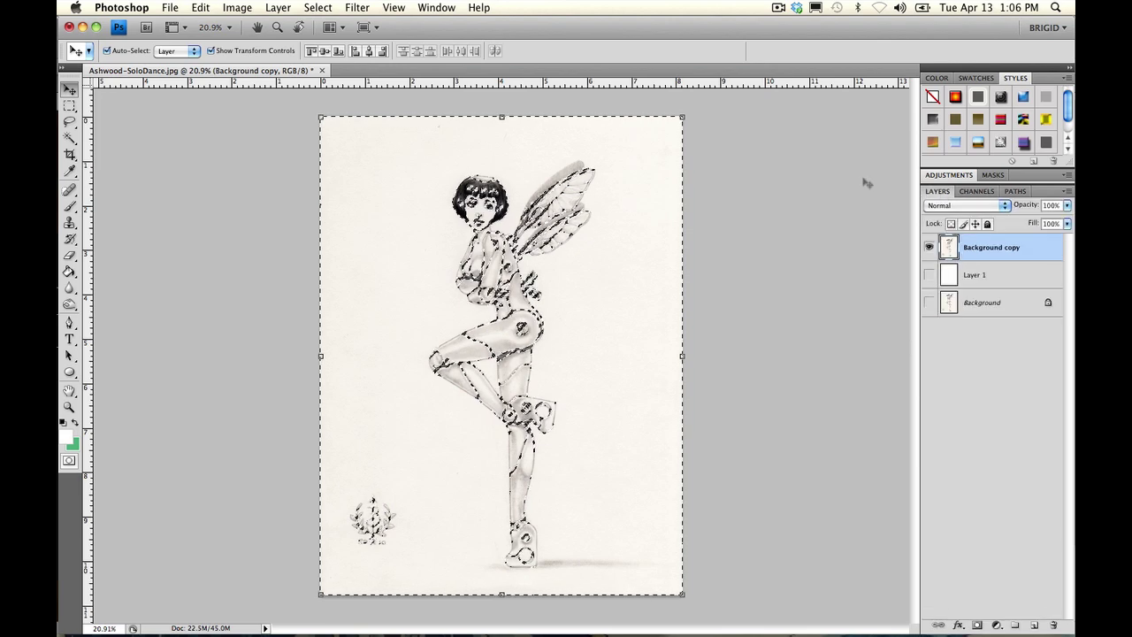
left_click(317, 7)
left_click(329, 65)
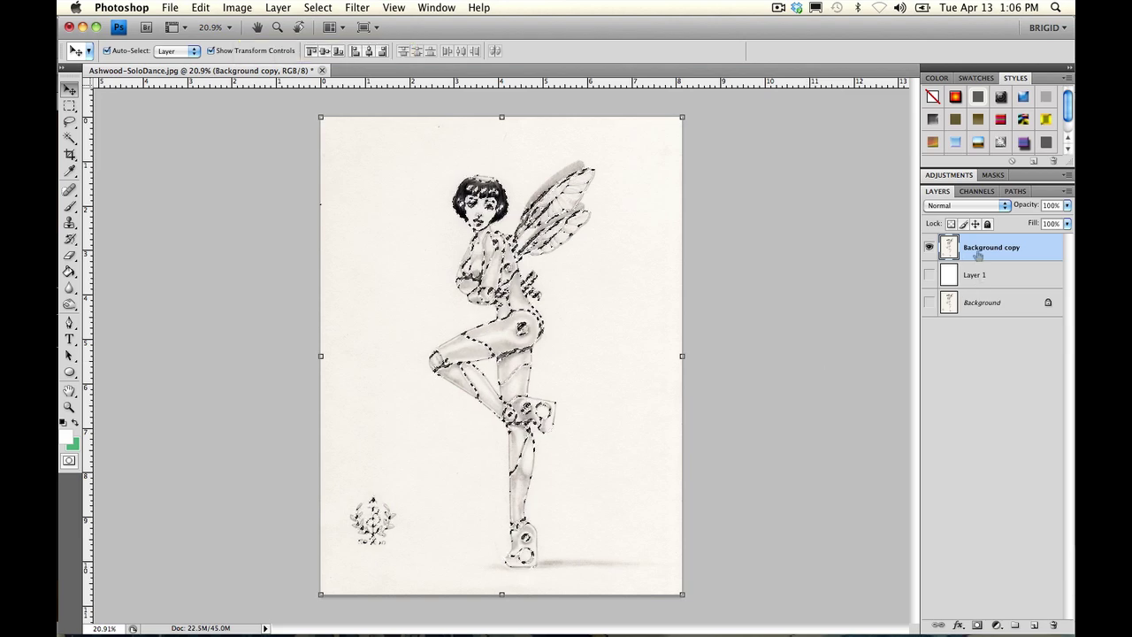
left_click(1034, 625)
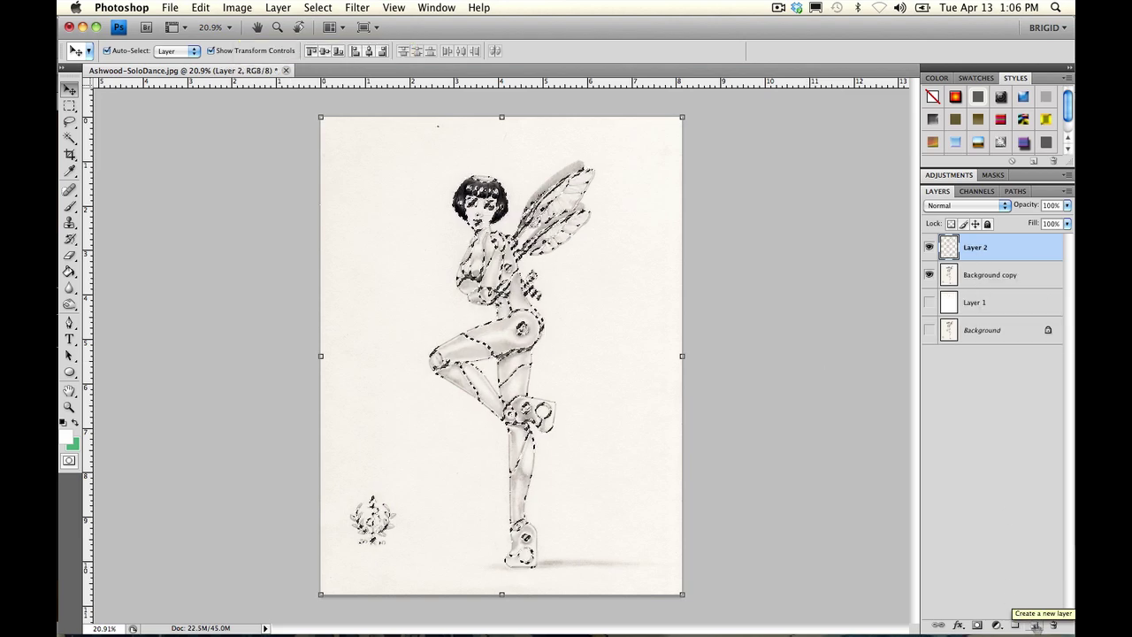
- Fill the selected linework on Layer 2 with green using the Paint Bucket
left_click(75, 424)
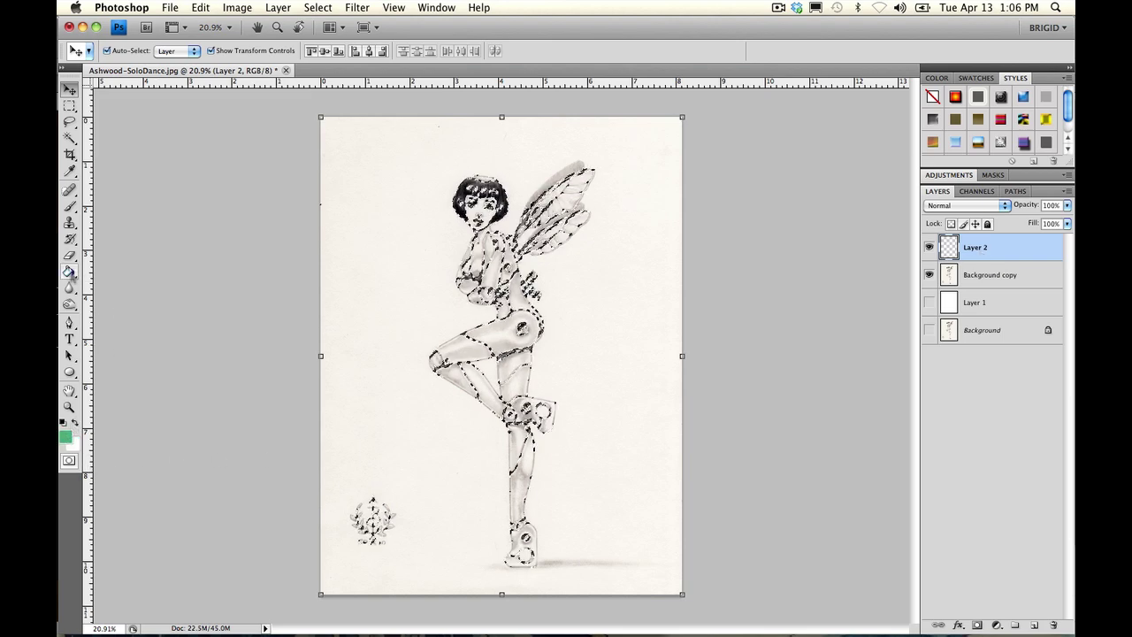
left_click(70, 271)
left_click(480, 196)
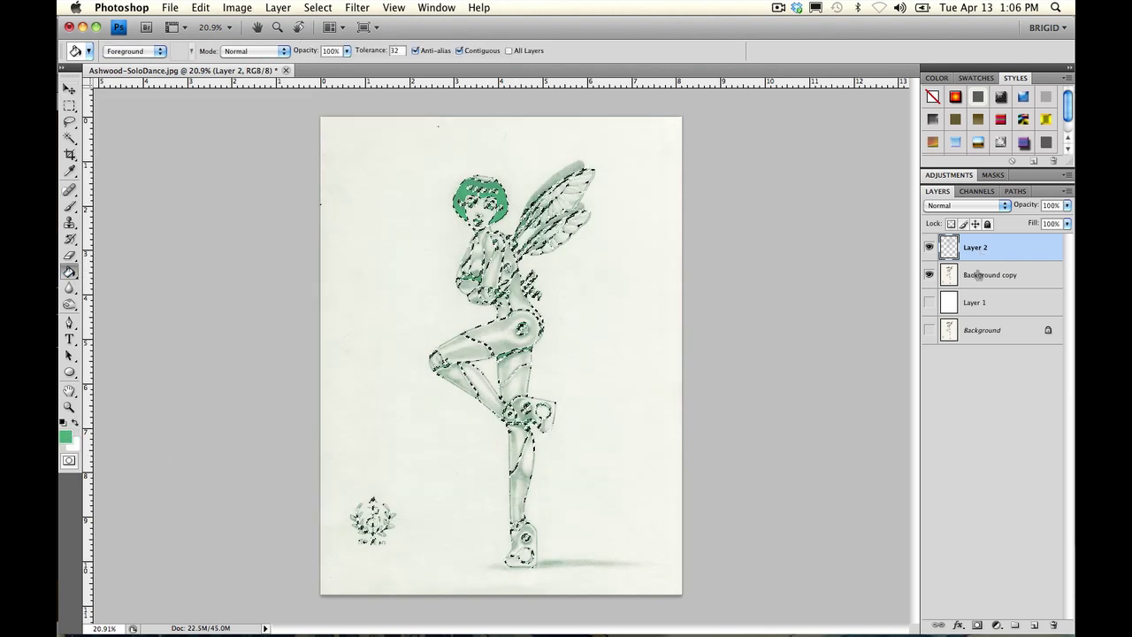
- Deselect and hide Background copy so Layer 2 shows alone
left_click(317, 7)
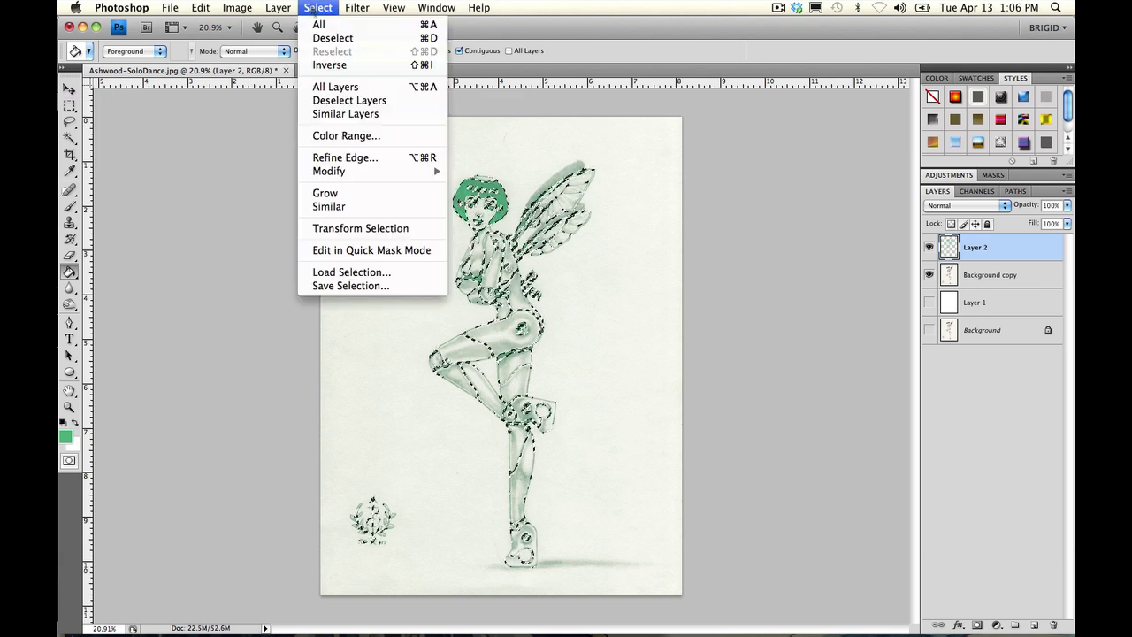
left_click(335, 39)
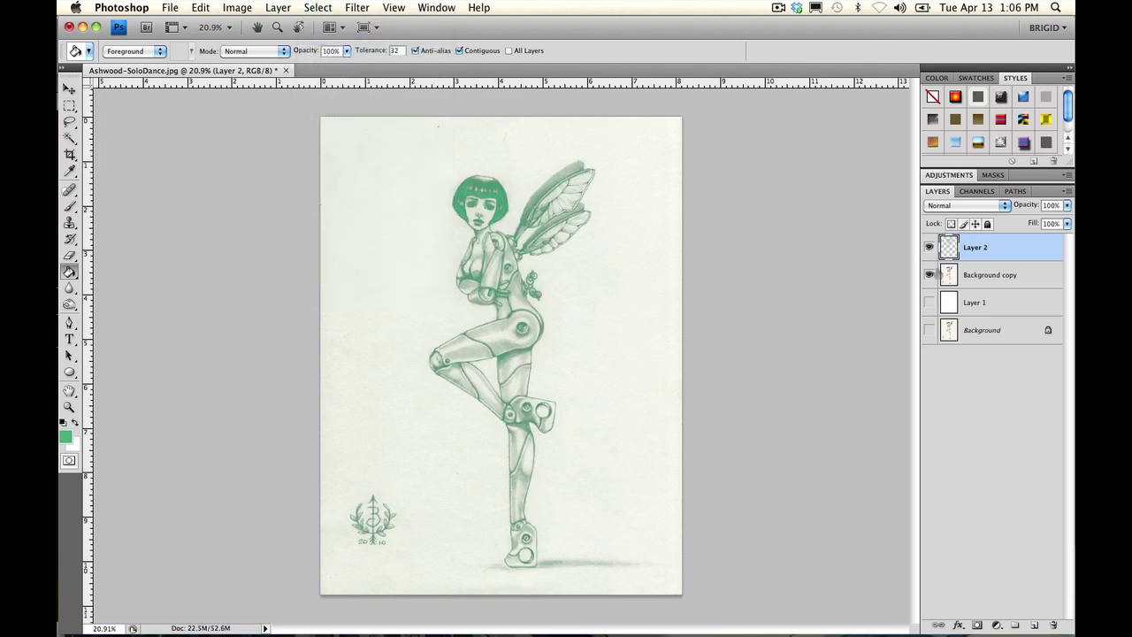
left_click(929, 274)
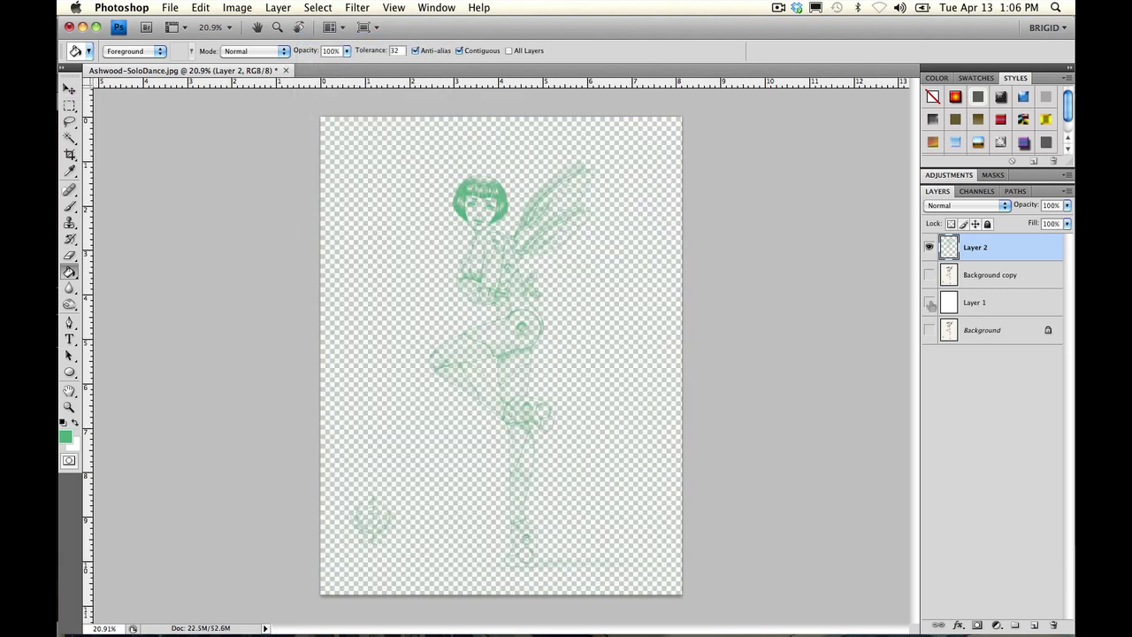
- Show Layer 1 beneath the green linework and zoom in on the figure's face
left_click(930, 302)
left_click(69, 408)
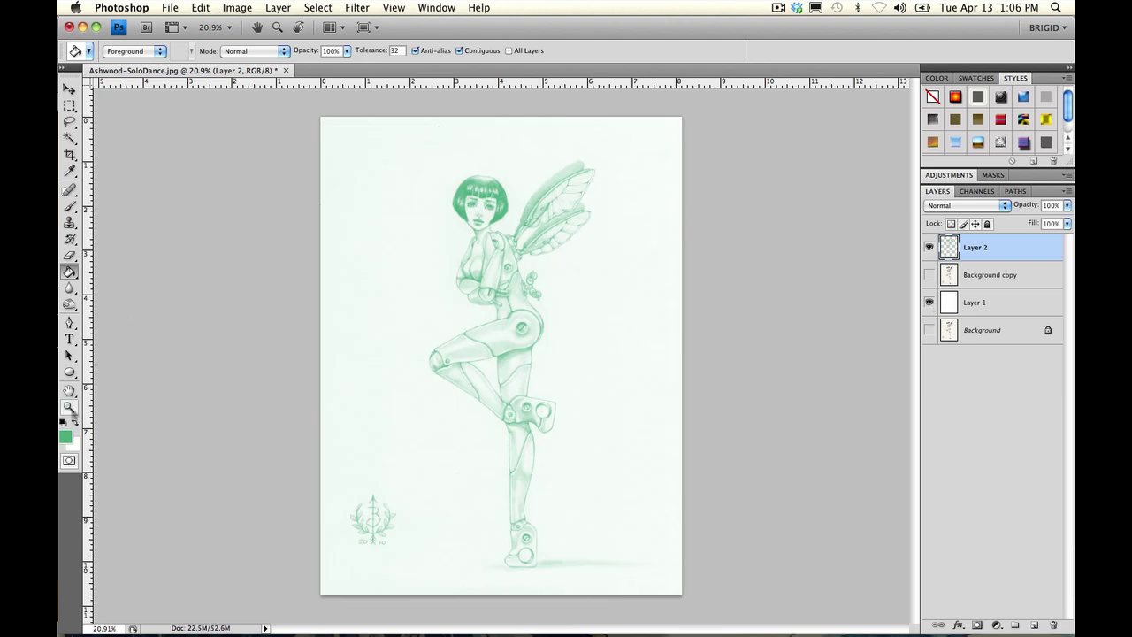
left_click(466, 205)
left_click(478, 203)
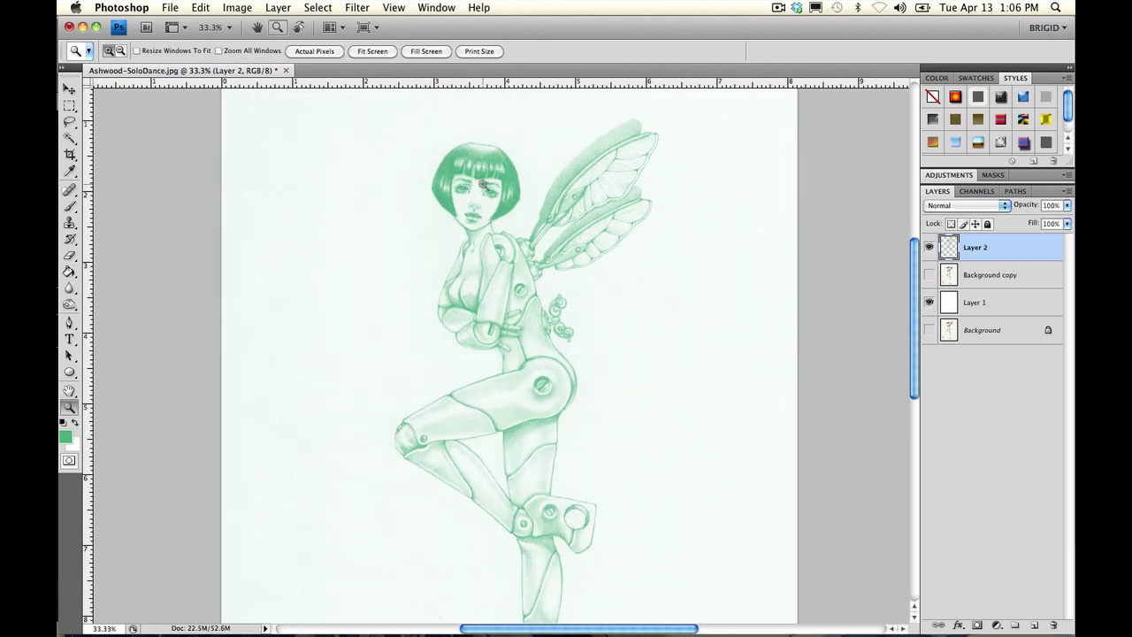
left_click(488, 199)
left_click(489, 198)
left_click(516, 232)
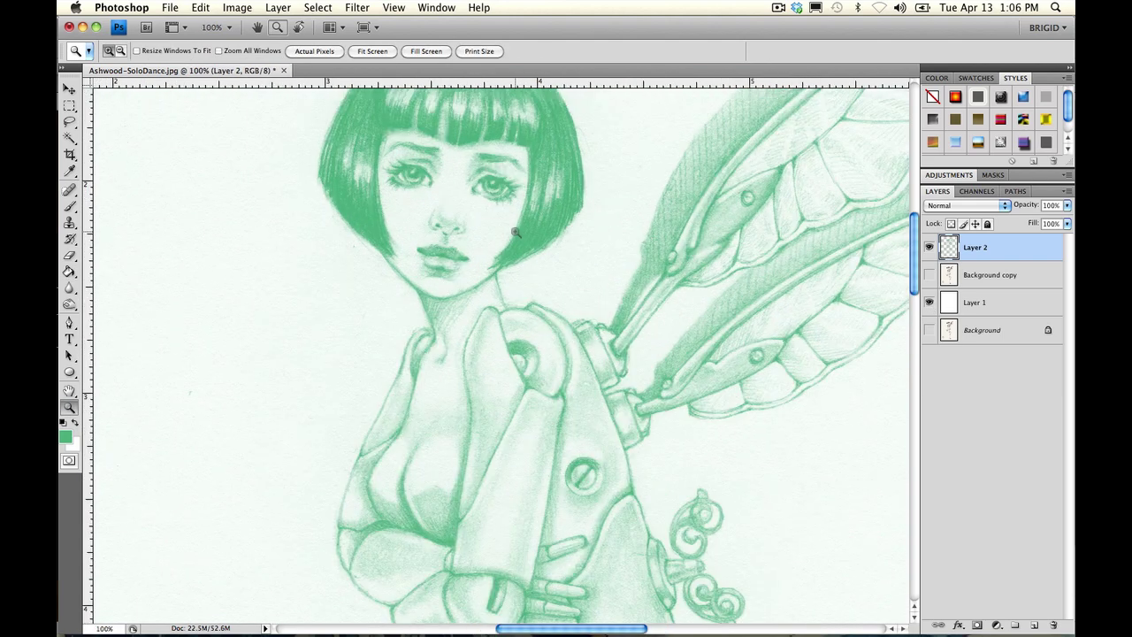
left_click(523, 180)
- Zoom back out to see more of the figure
left_click_drag(584, 285, 580, 280)
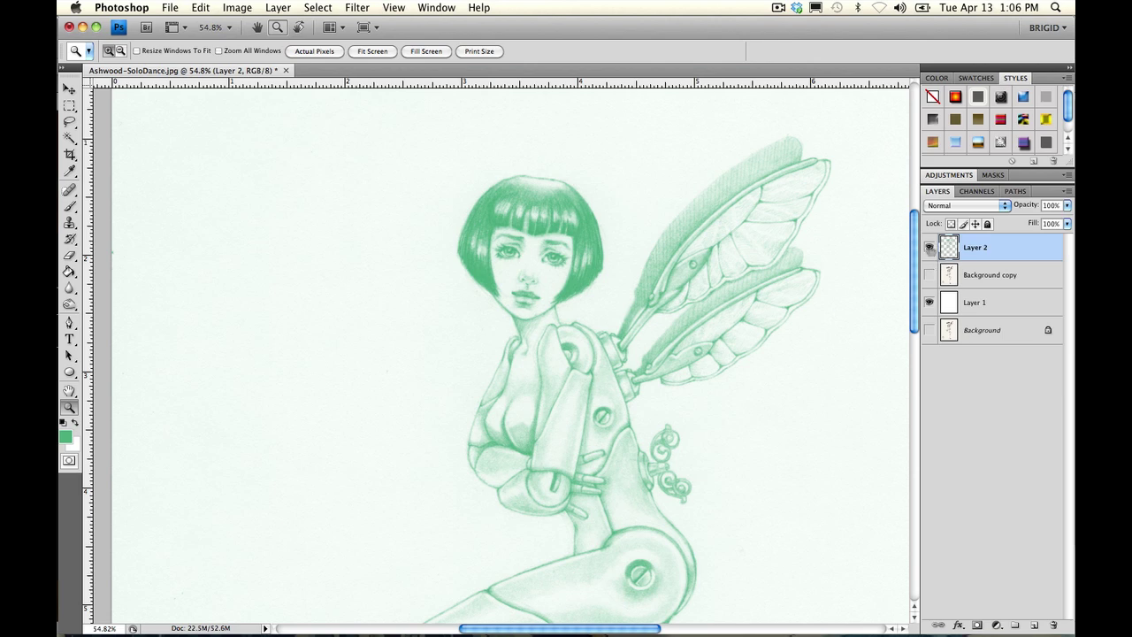
left_click_drag(587, 295, 587, 294)
scroll(602, 447, "down", 5)
scroll(602, 447, "right", 1)
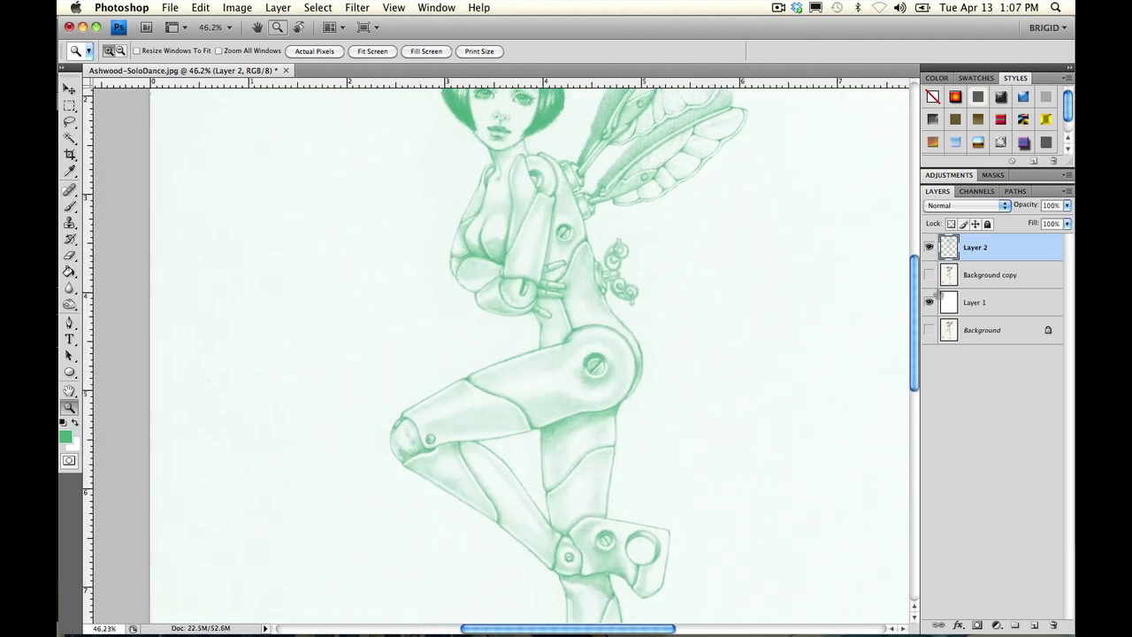
- Undo the deselect to restore the linework selection and pick a new foreground colour in the Color Picker
left_click(202, 11)
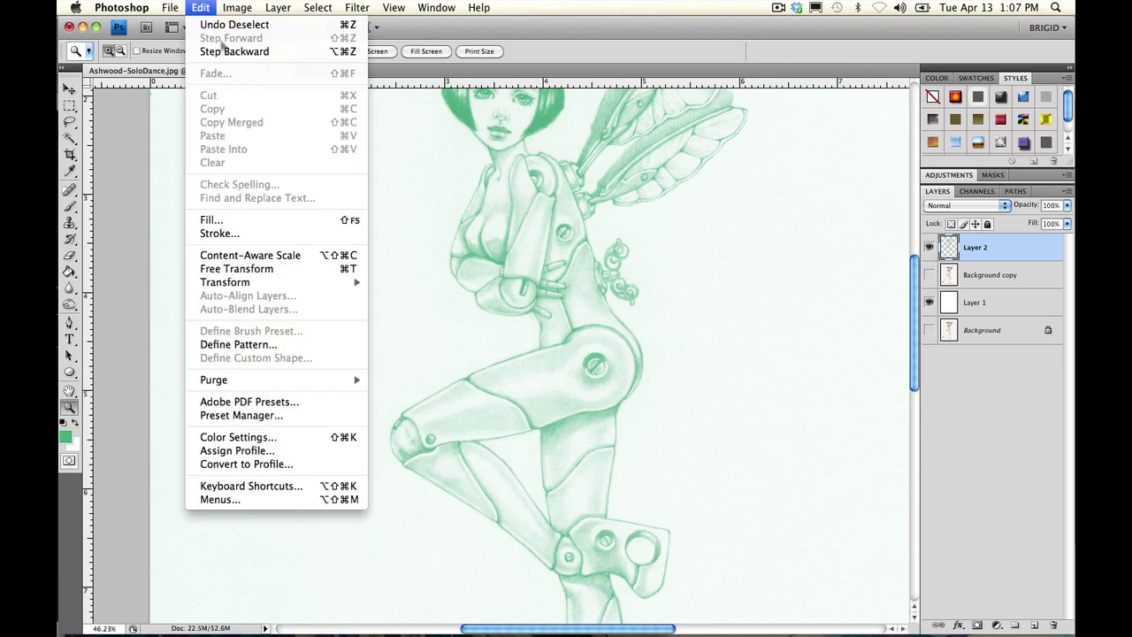
left_click(228, 25)
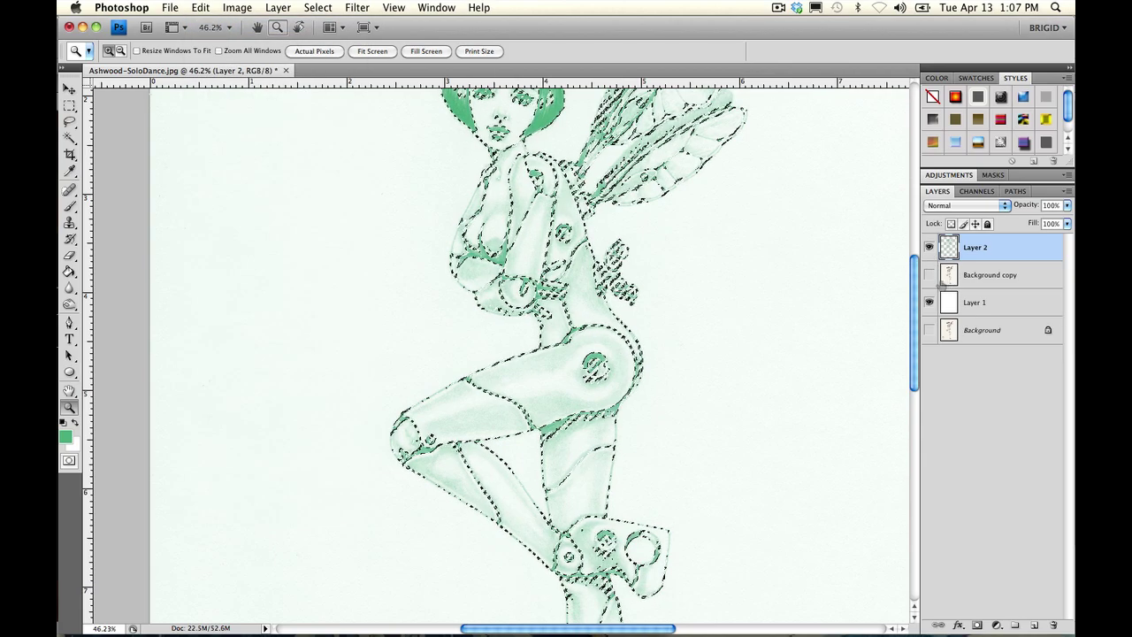
scroll(530, 353, "up", 3)
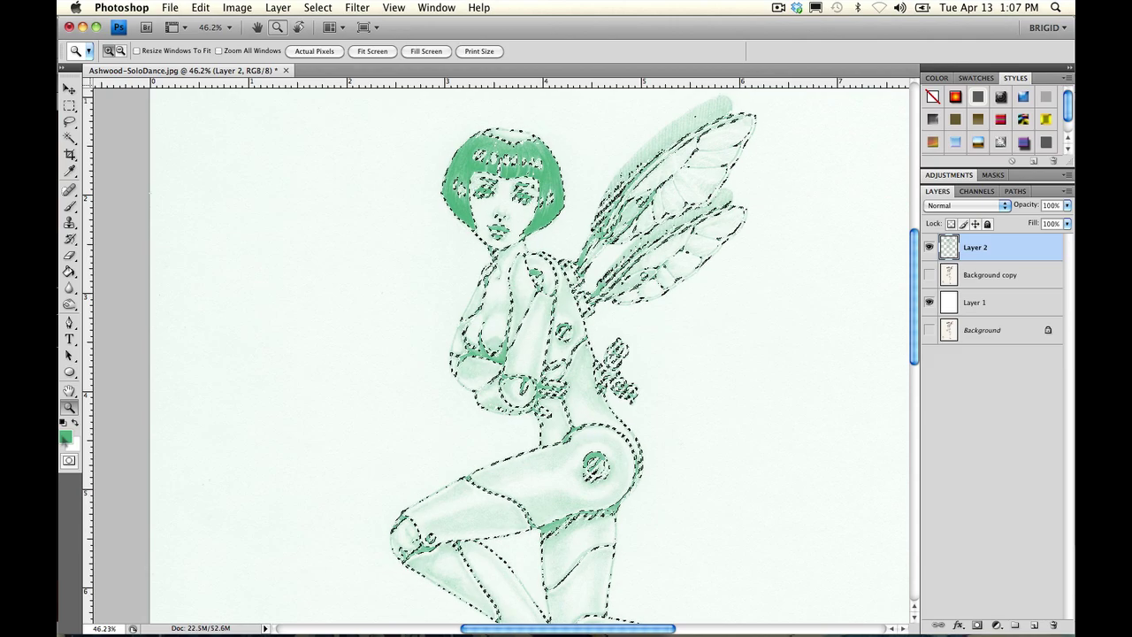
left_click(64, 436)
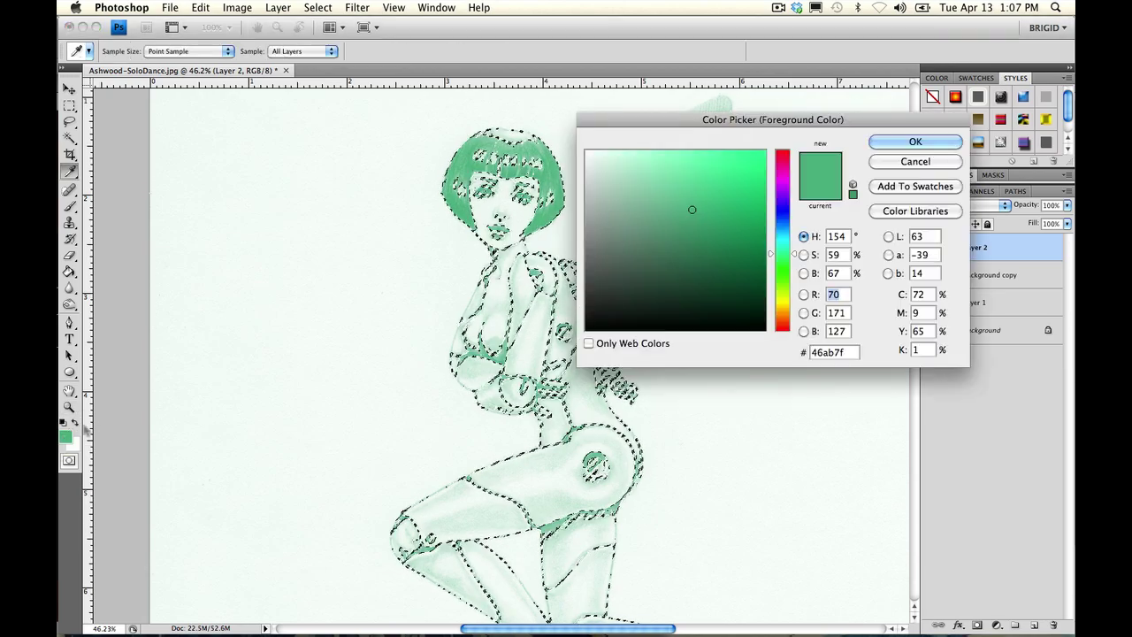
left_click(782, 156)
- Confirm red as the foreground colour and brush it over the left side of the hair
left_click(911, 143)
key("z")
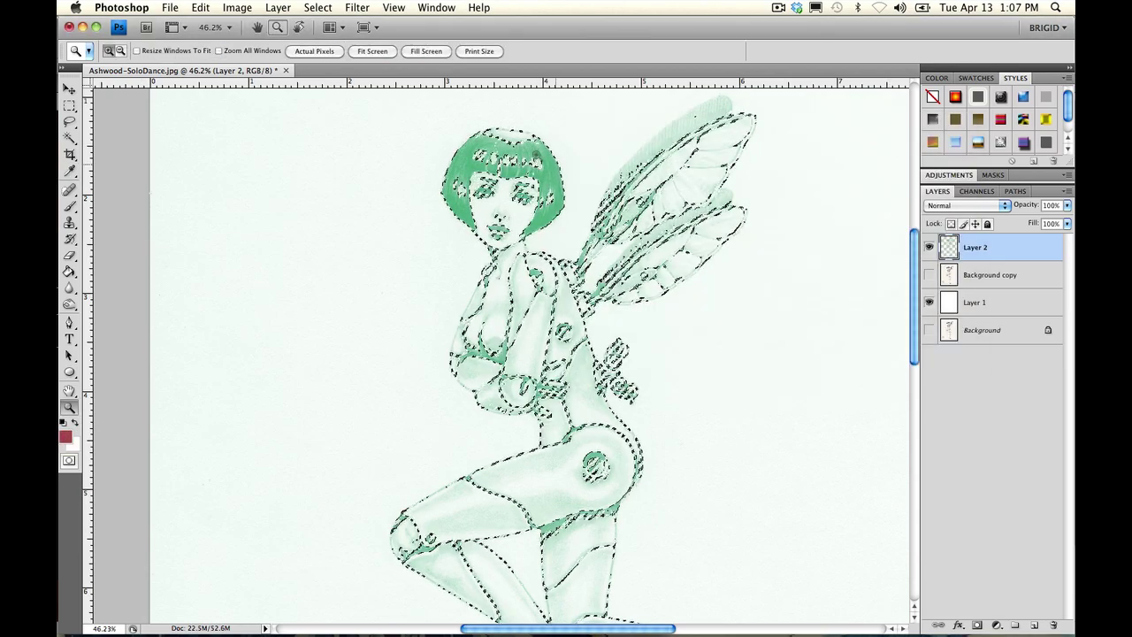
key("b")
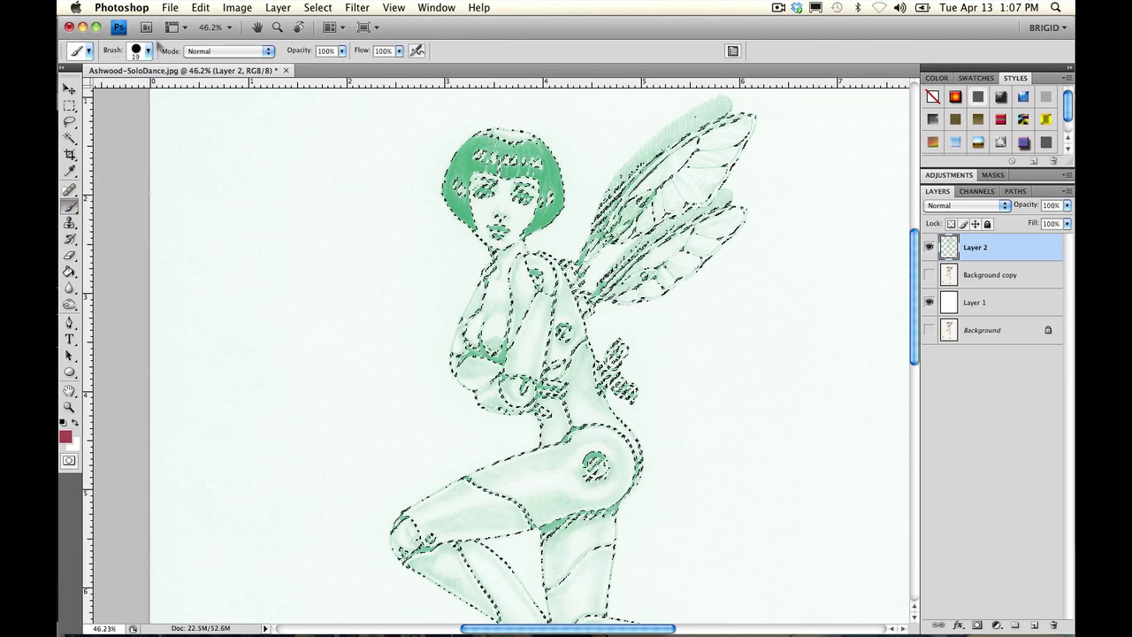
left_click_drag(495, 103, 443, 196)
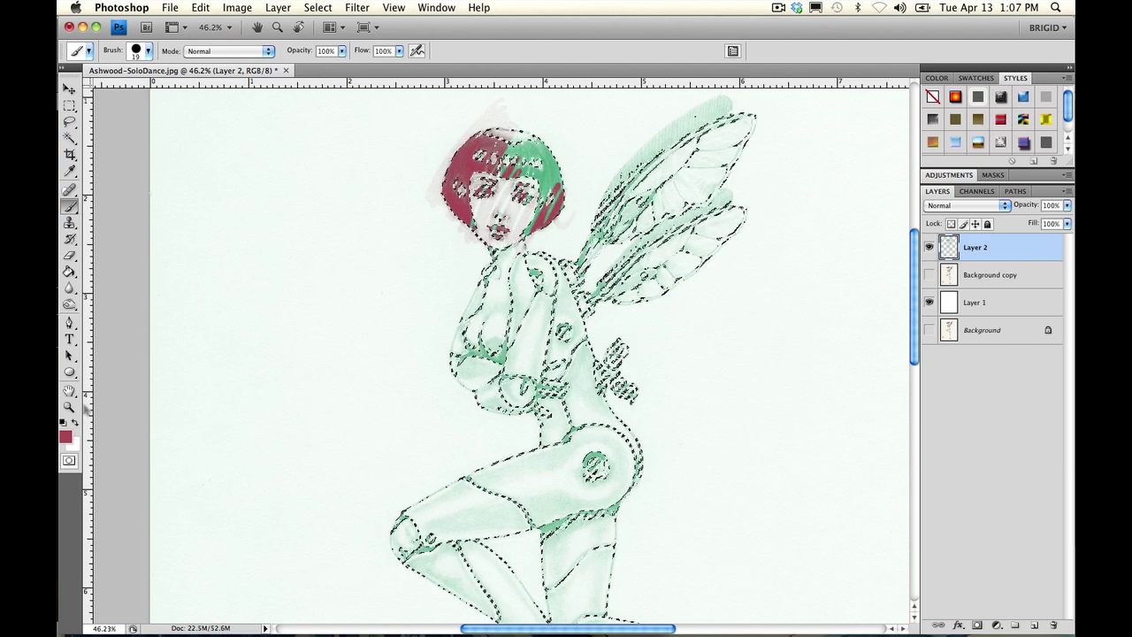
- Switch to deep blue #204686, enlarge the brush to 47 px, and paint along the back and hip
left_click(65, 436)
type("70")
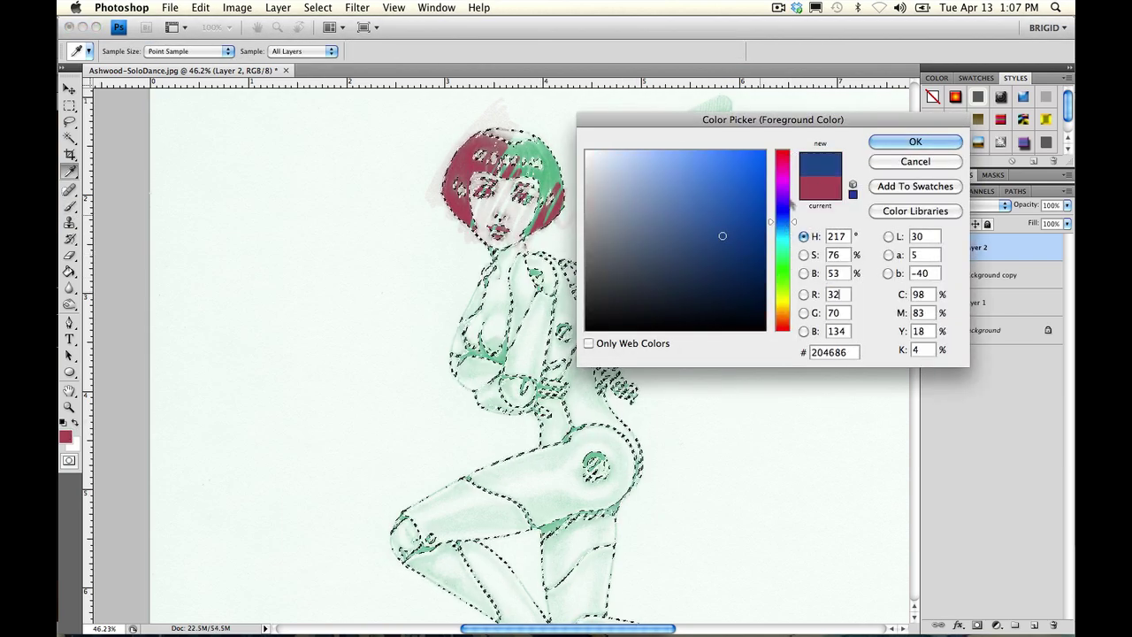
key("Return")
left_click(141, 51)
left_click(108, 90)
mouse_move(575, 284)
left_mouse_down()
mouse_move(636, 486)
mouse_move(623, 405)
left_mouse_up()
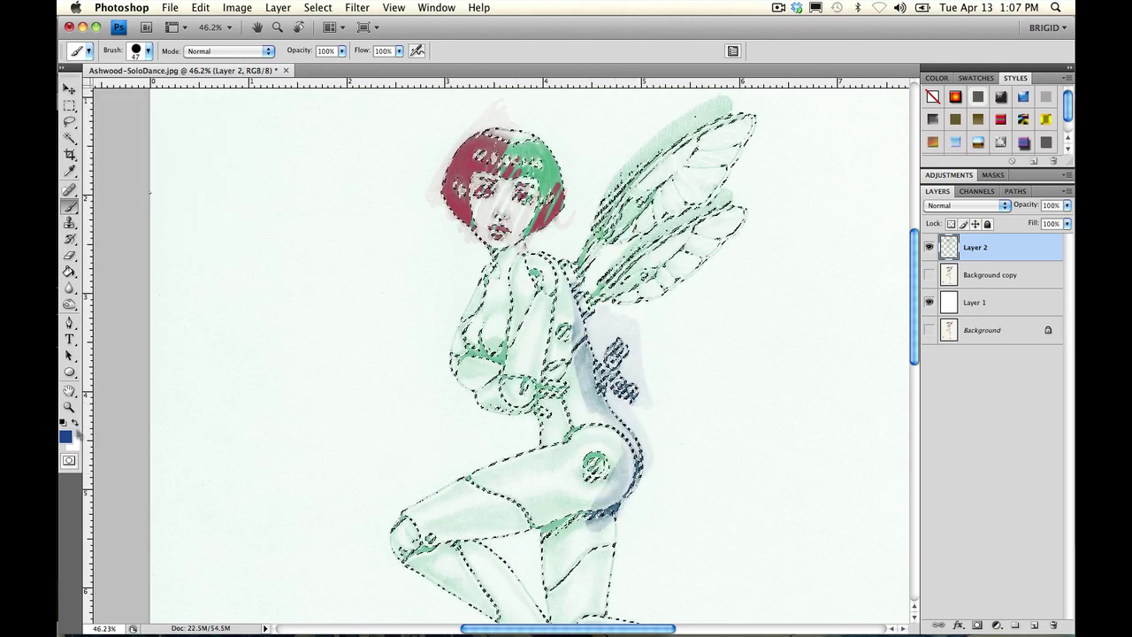
- Deselect, delete the trial Layer 2, and show the Background copy layer again
left_click(318, 7)
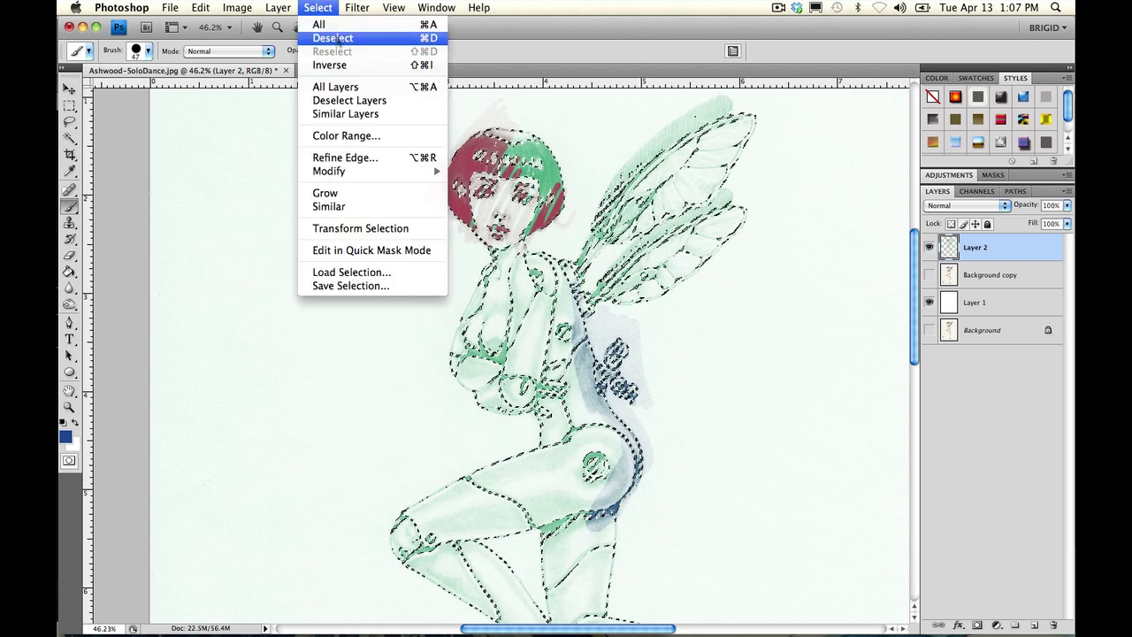
left_click(337, 38)
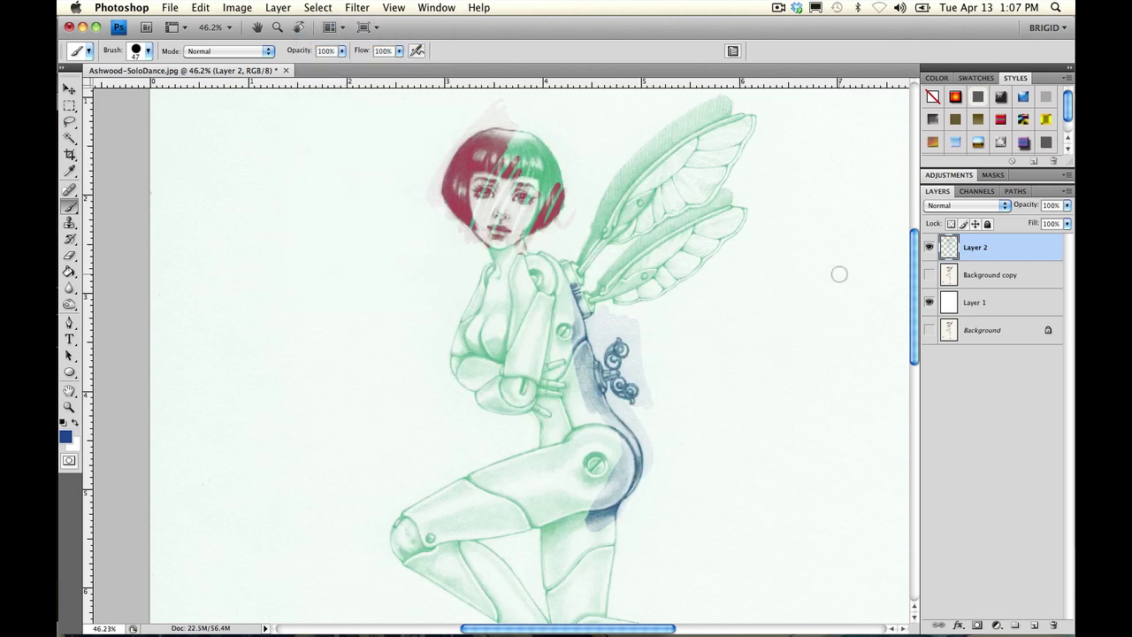
left_click(1053, 625)
left_click(929, 248)
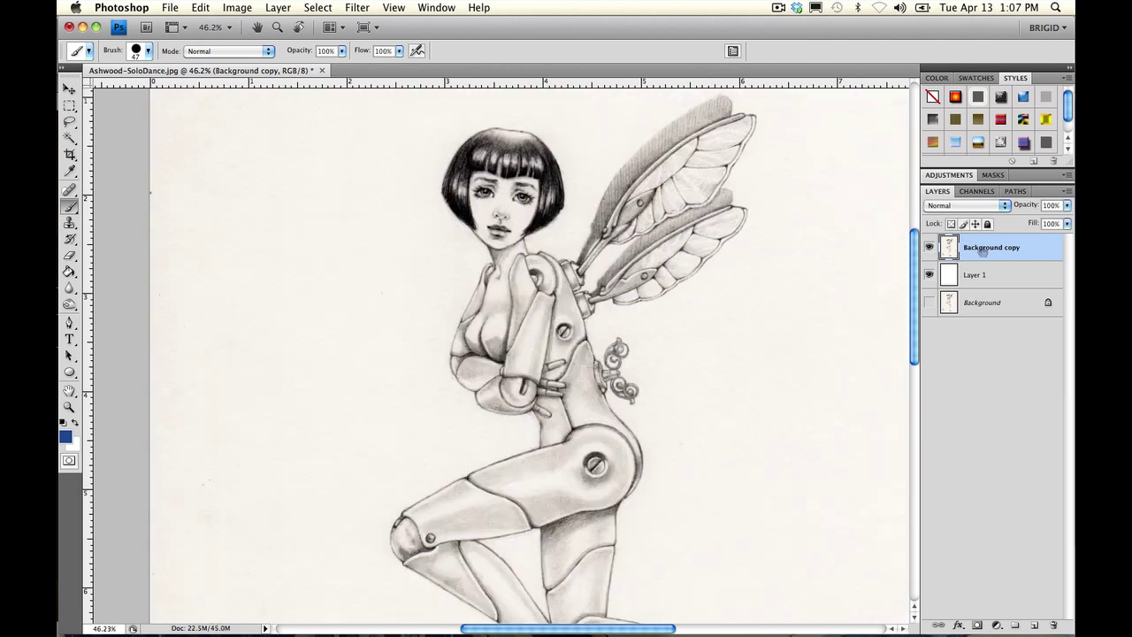
- Duplicate Background copy as Background copy 2 and hide the original Background copy
right_click(982, 252)
left_click(986, 292)
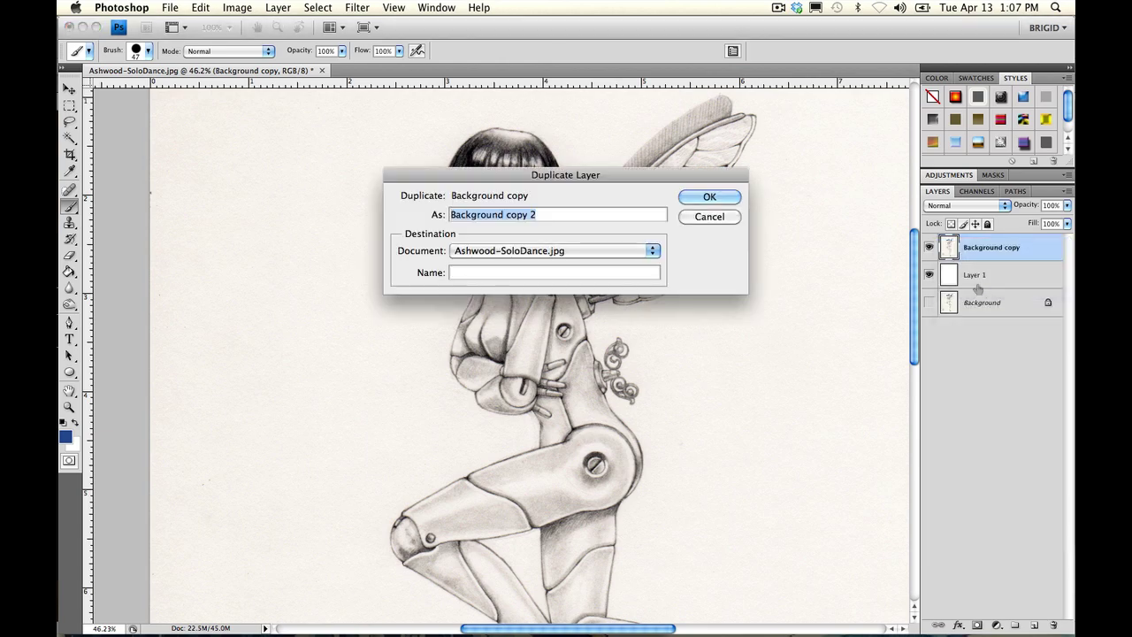
key("Return")
left_click(928, 275)
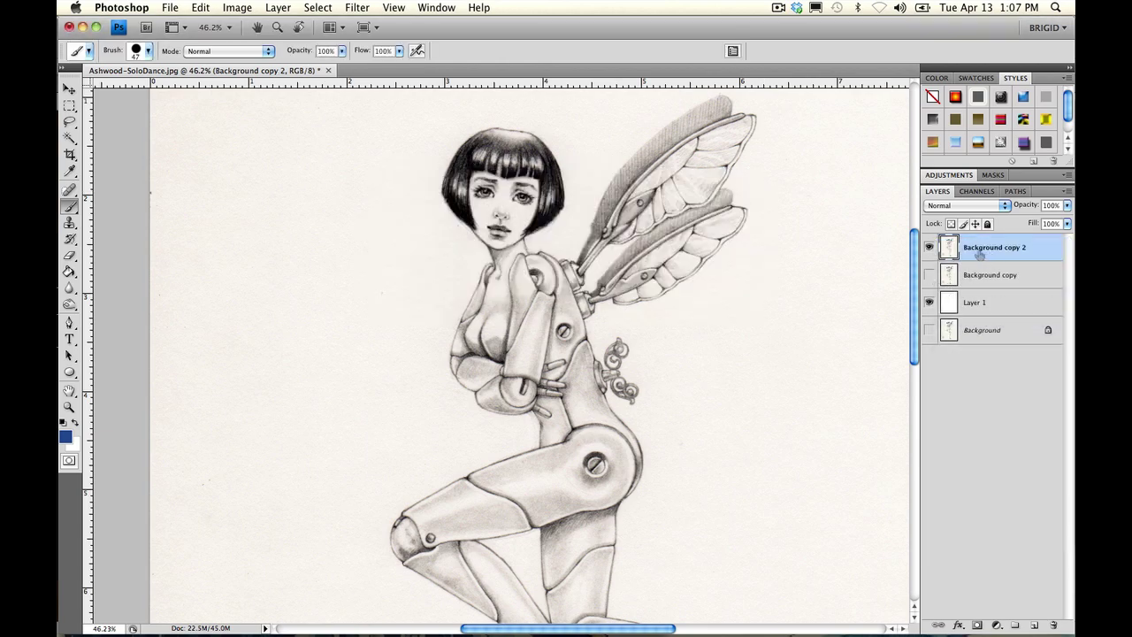
- Apply Brightness/Contrast with Brightness 38 and Contrast 75 to Background copy 2
left_click(248, 9)
mouse_move(276, 47)
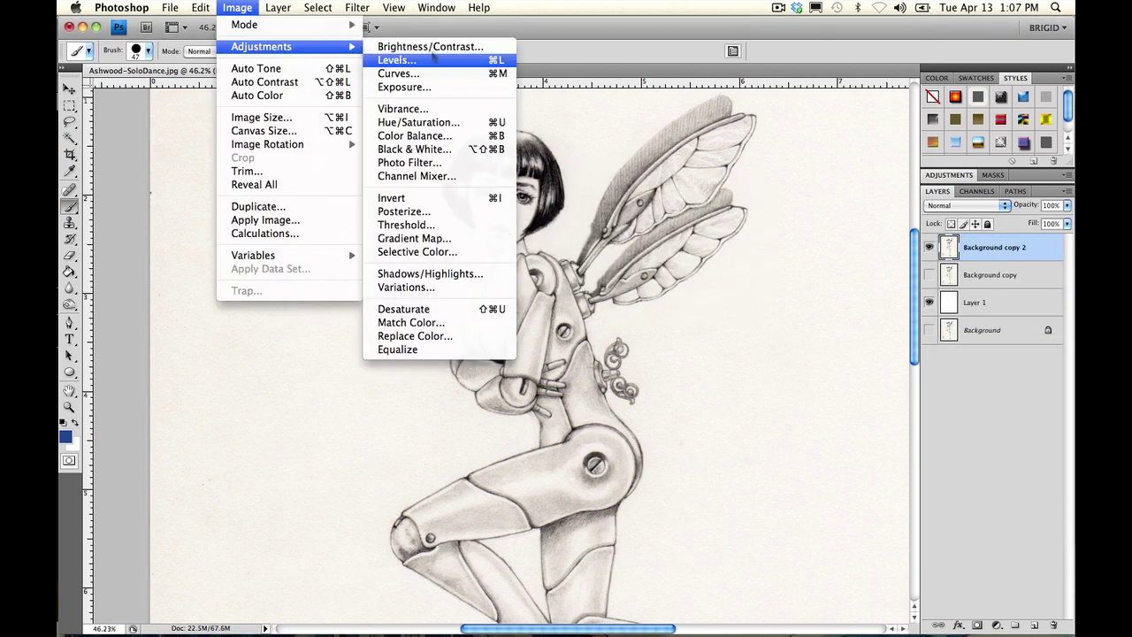
left_click(474, 42)
mouse_move(715, 184)
left_mouse_down()
mouse_move(727, 186)
mouse_move(694, 215)
mouse_move(735, 217)
mouse_move(690, 186)
left_mouse_up()
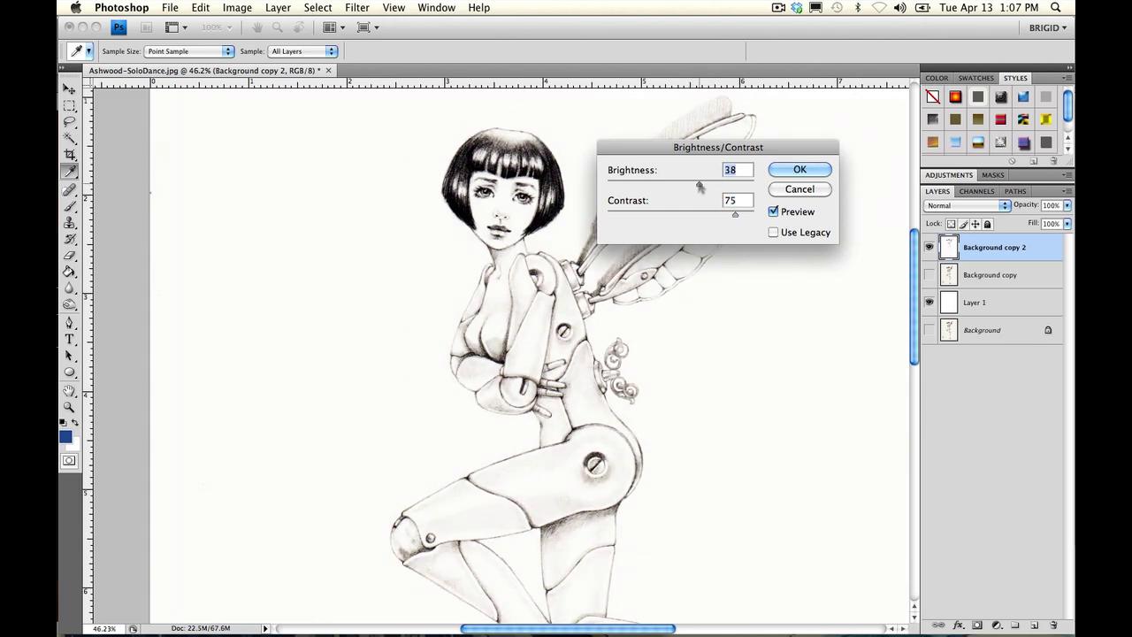
key("Return")
key("b")
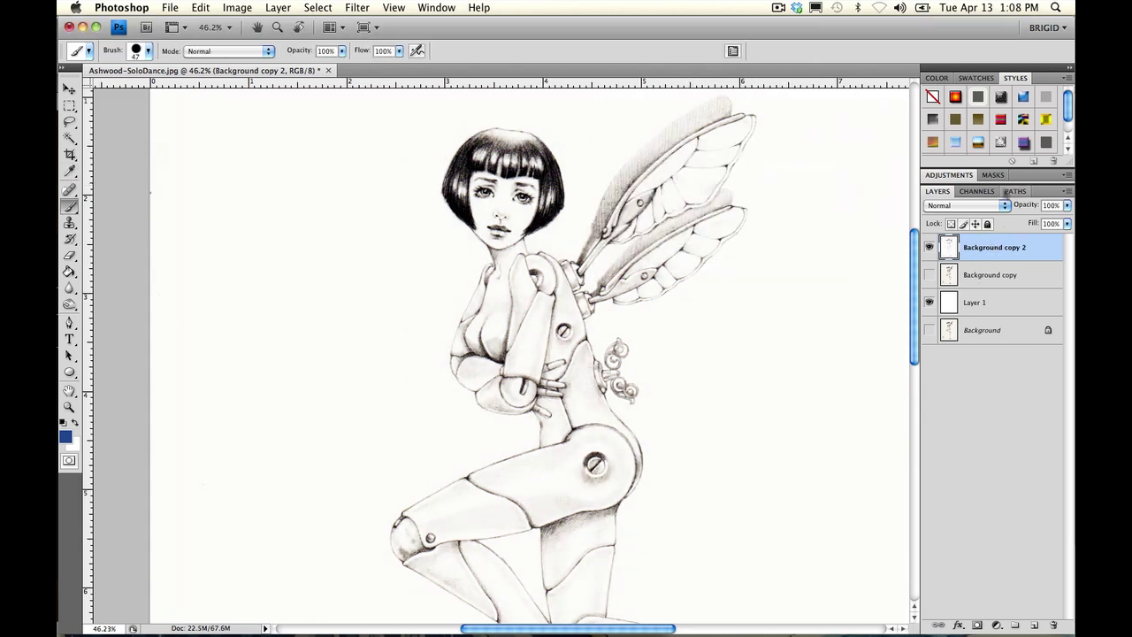
left_click(977, 191)
- Load the RGB channel's luminosity as a selection and invert it onto the dark lines
key("shift")
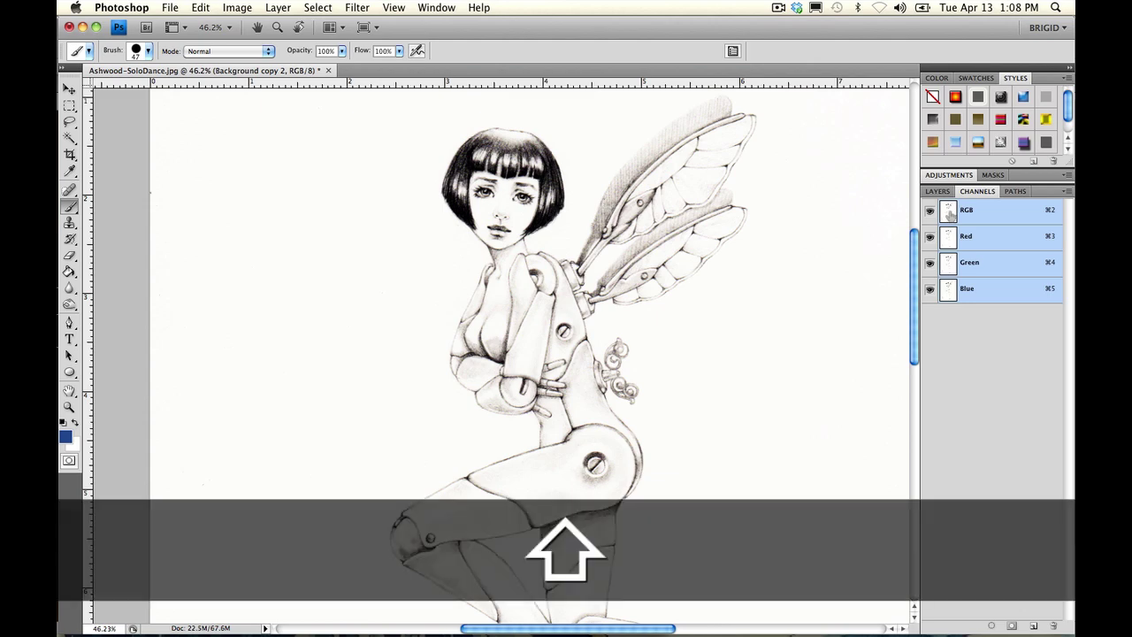
key("alt")
key("super")
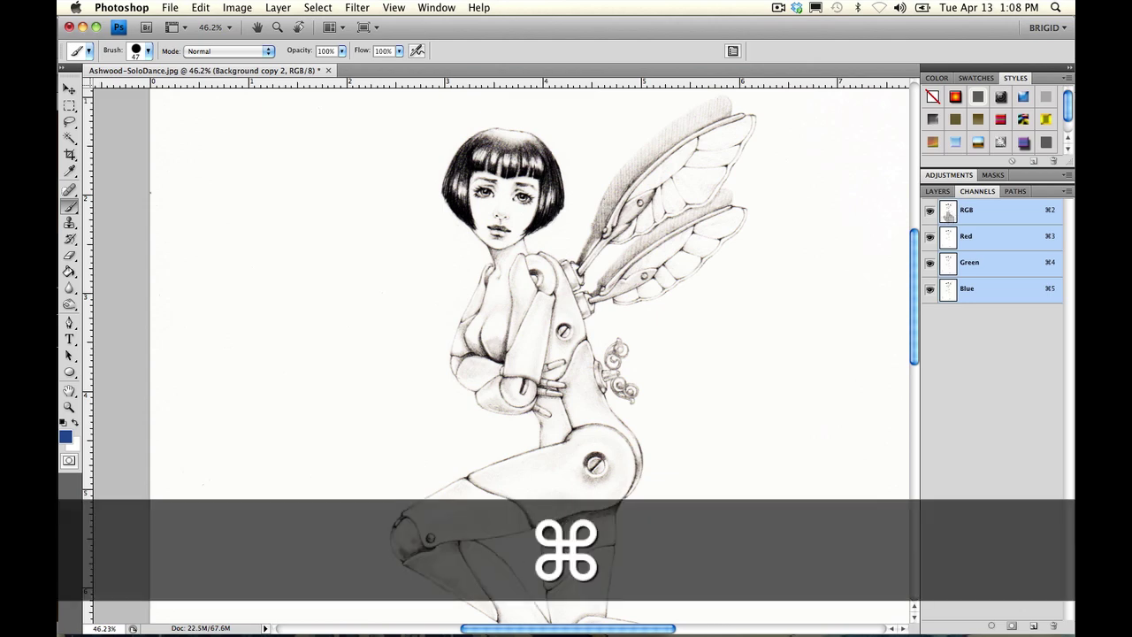
left_click(946, 213, "super")
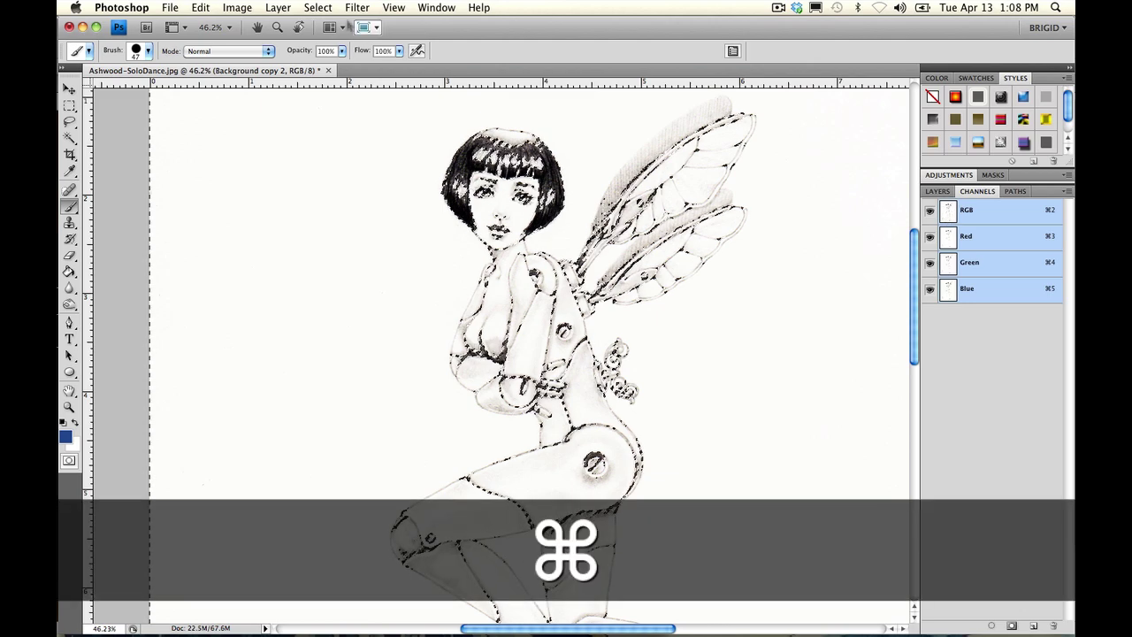
left_click(318, 7)
left_click(343, 65)
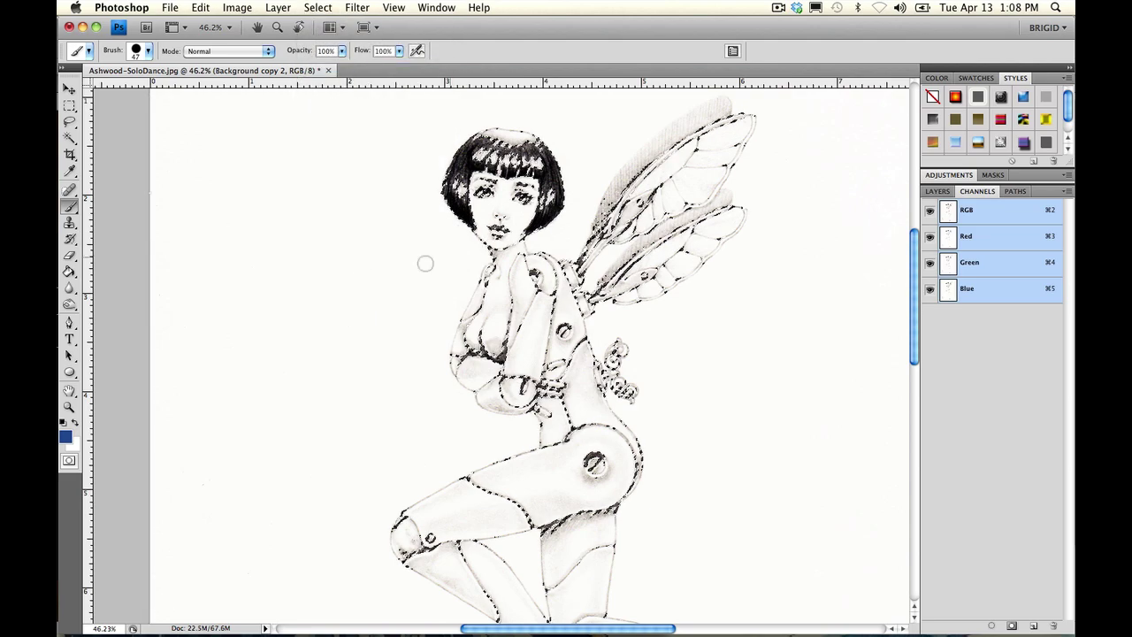
- With the Paint Bucket ready, add a new Layer 2 and delete Background copy 2
left_click(937, 191)
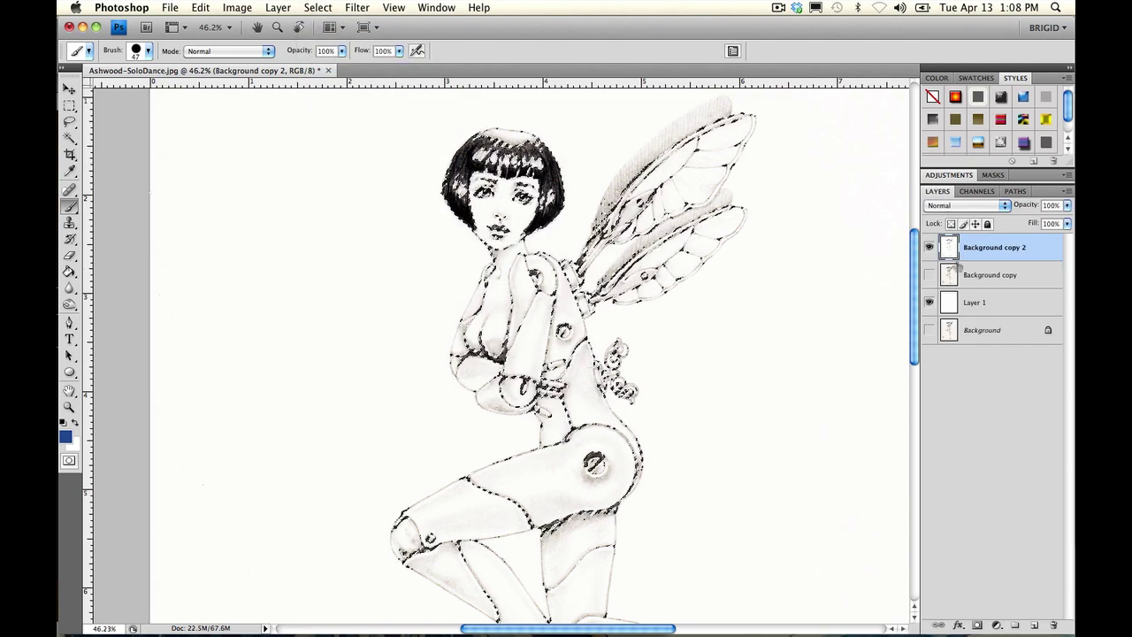
left_click(70, 272)
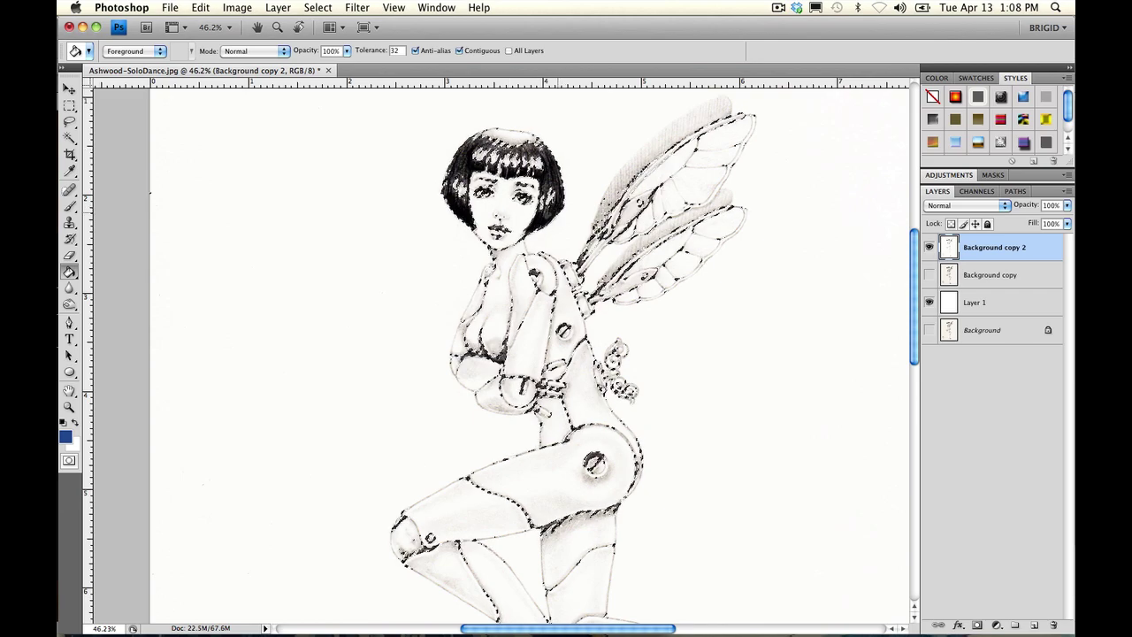
left_click(1033, 625)
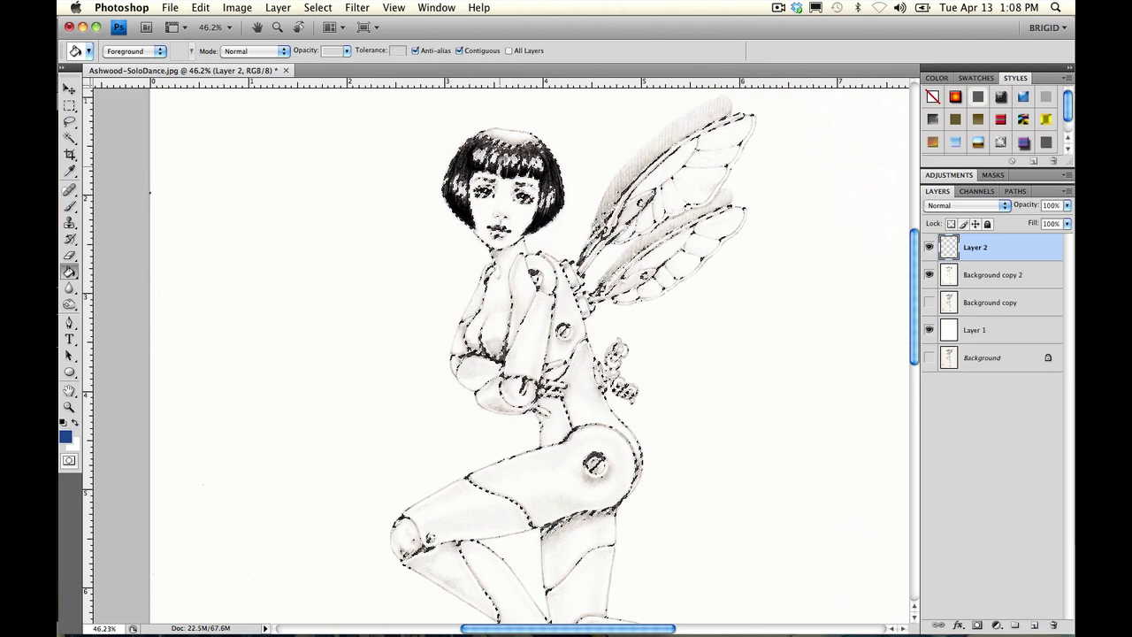
left_click_drag(1008, 281, 1053, 624)
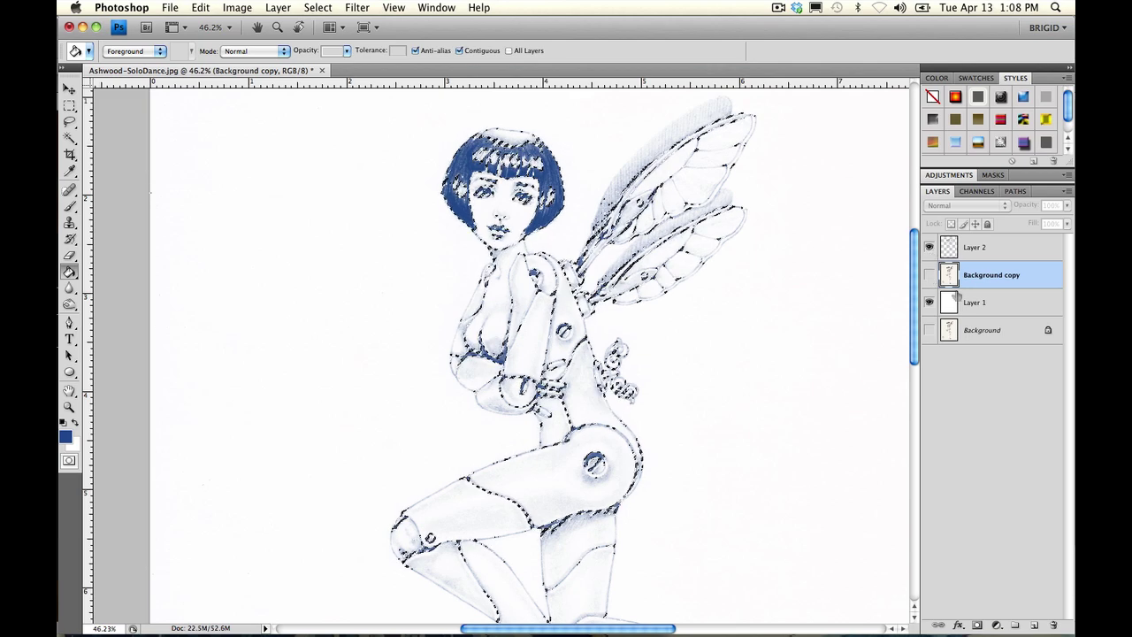
- Deselect, zoom in twice to 66.7%, and scroll up to bring the head and wings into view
left_click(318, 7)
left_click(328, 36)
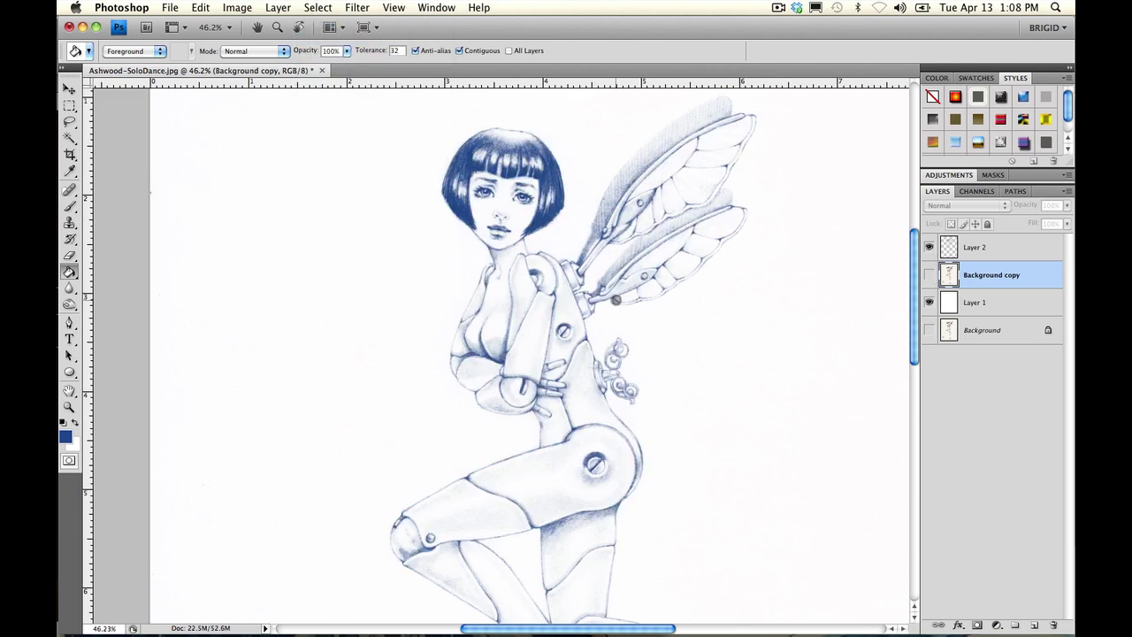
left_click(69, 407)
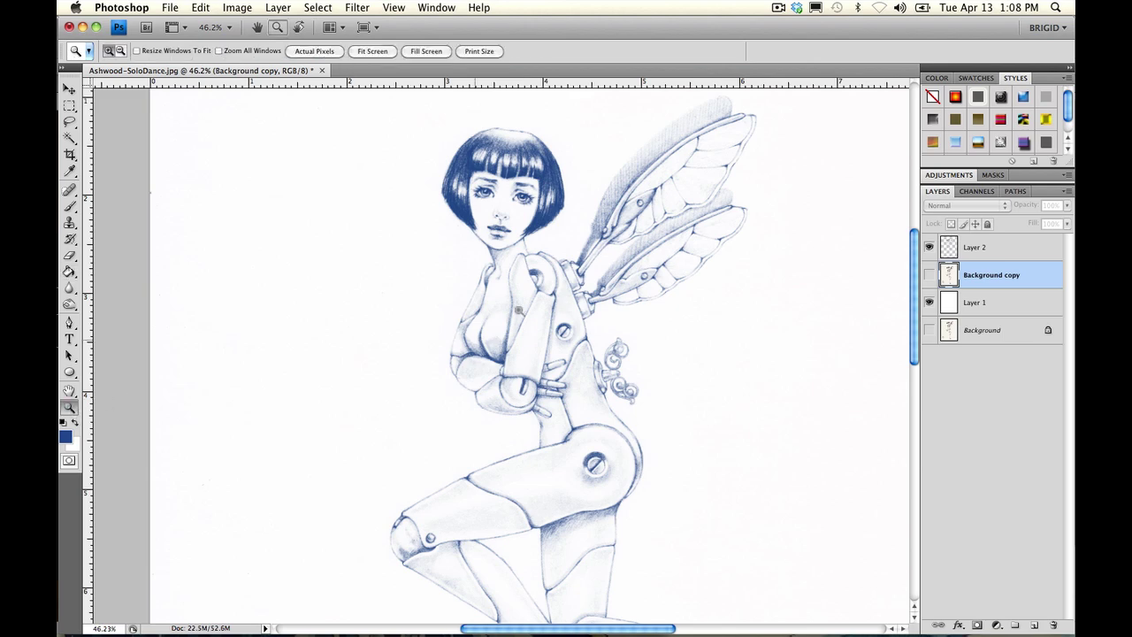
left_click(554, 290)
left_click(554, 302)
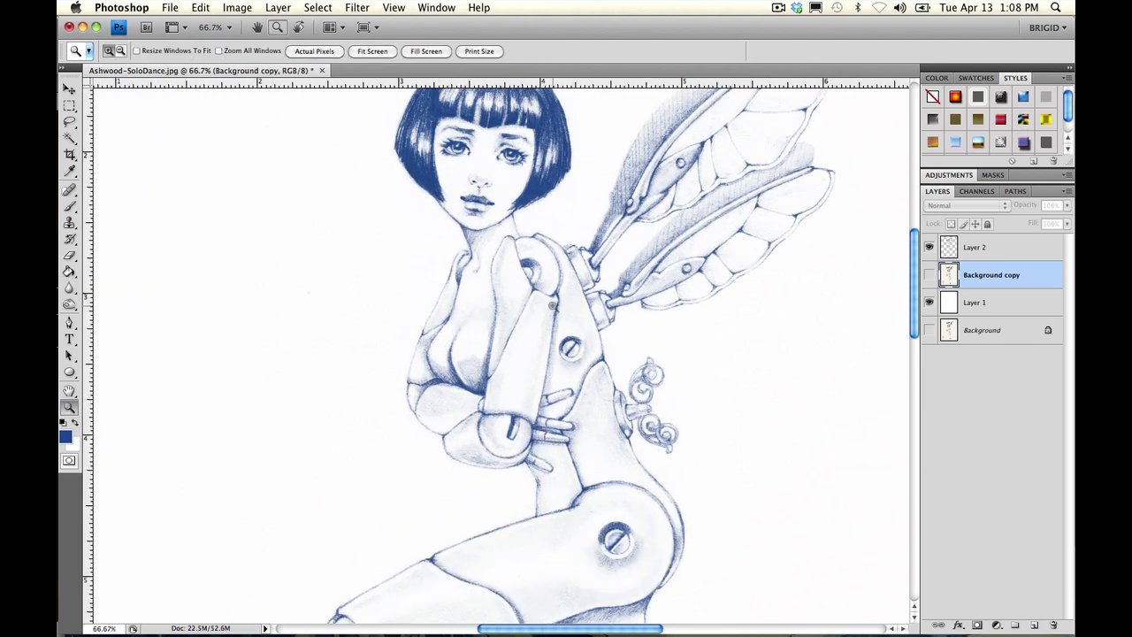
scroll(496, 354, "up", 10)
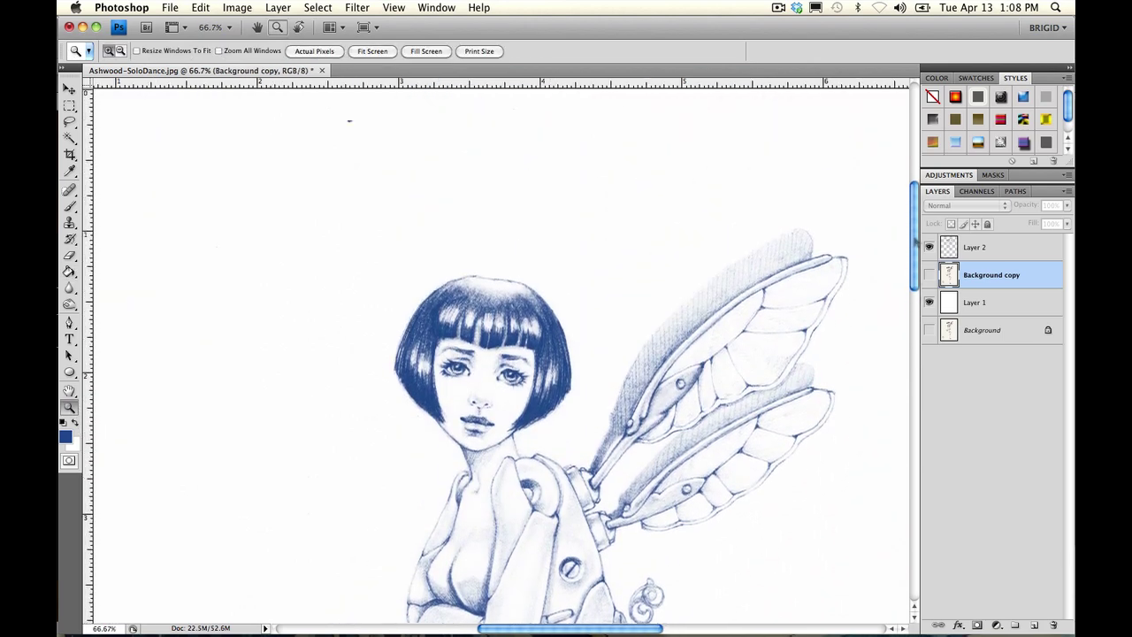